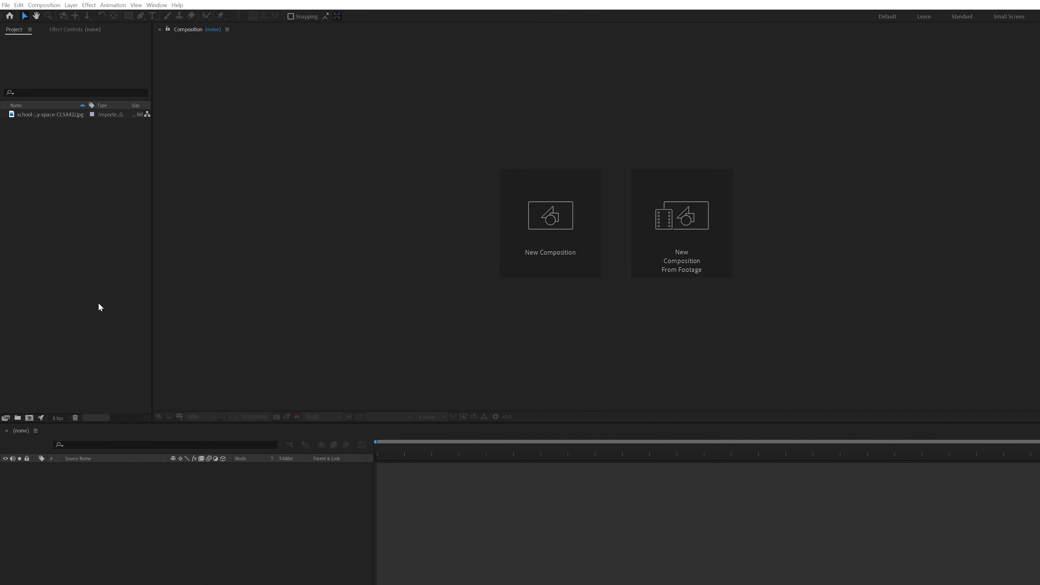
Step: Create Comp 1 from the UHD 4K preset: 3840×2160 at 23.976 fps
{"action": "right_click", "coordinate": [78, 211]}
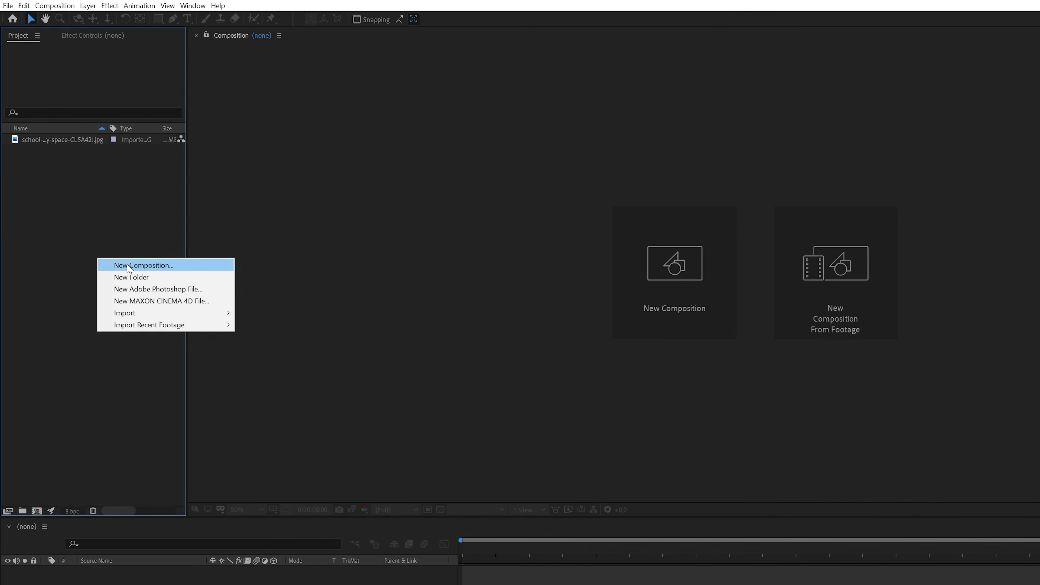
{"action": "left_click", "coordinate": [128, 266]}
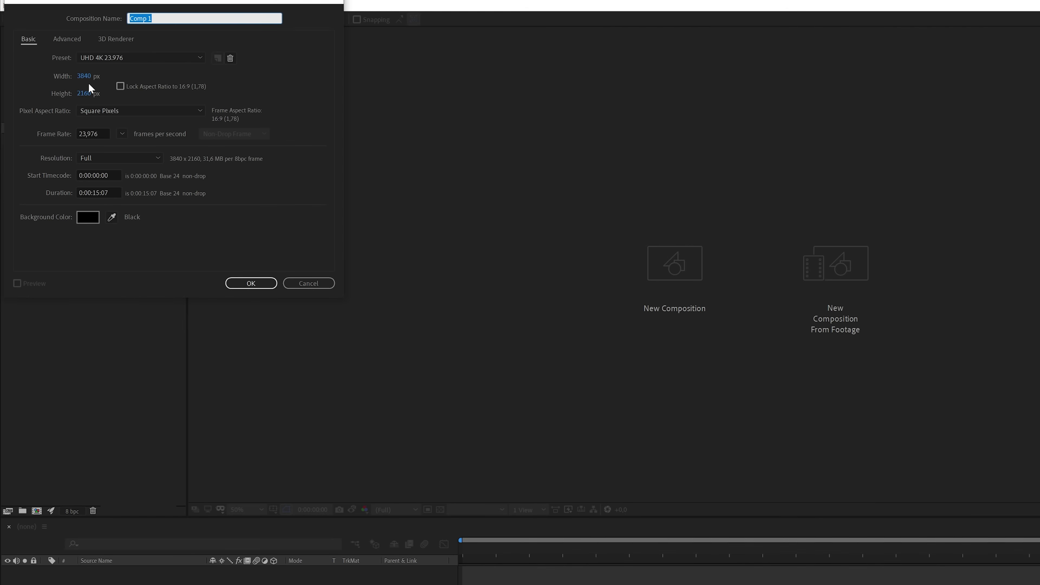
{"action": "left_click", "coordinate": [251, 283]}
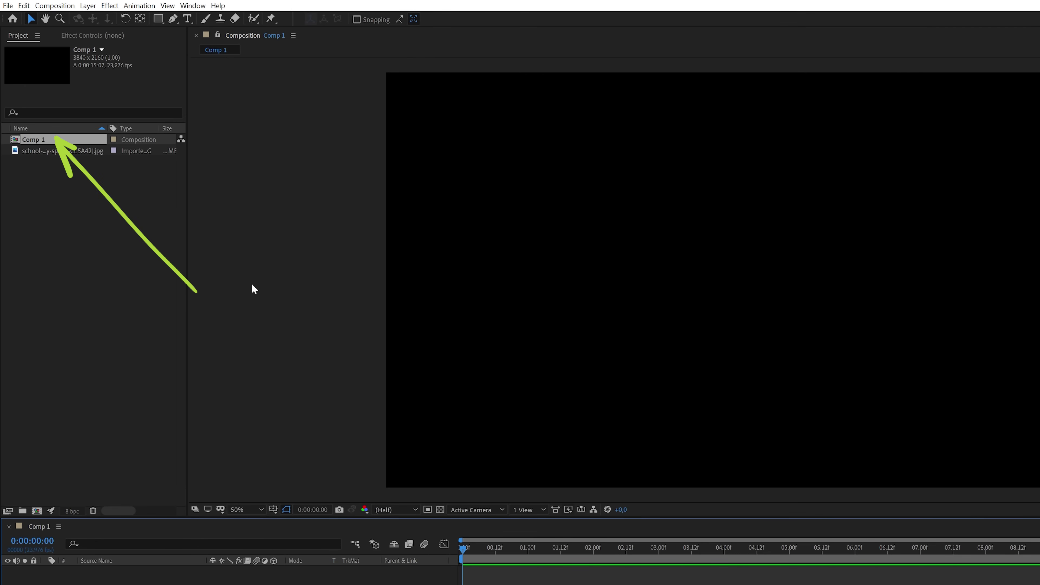
Step: Drag the school chalkboard JPG into Comp 1 as a layer and scale it to 67%
{"action": "left_click", "coordinate": [81, 152]}
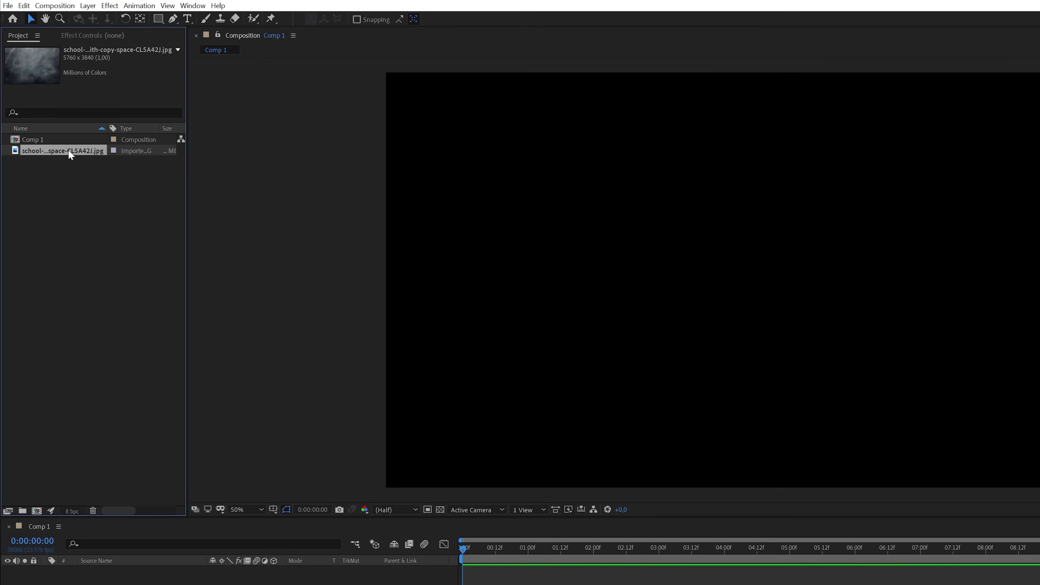
{"action": "left_click_drag", "start_coordinate": [68, 150], "coordinate": [179, 478]}
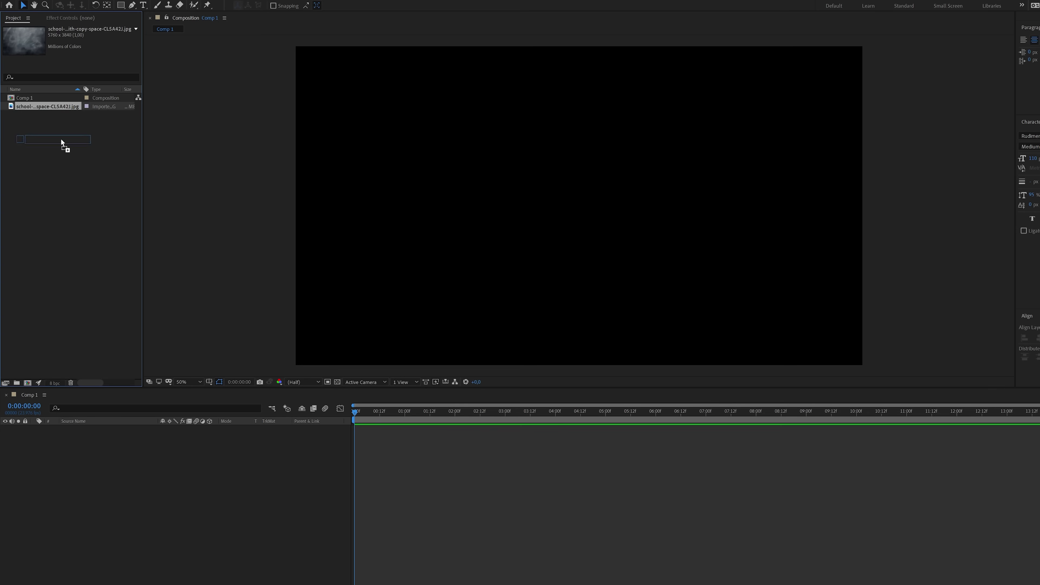
{"action": "left_click_drag", "start_coordinate": [136, 355], "coordinate": [152, 452]}
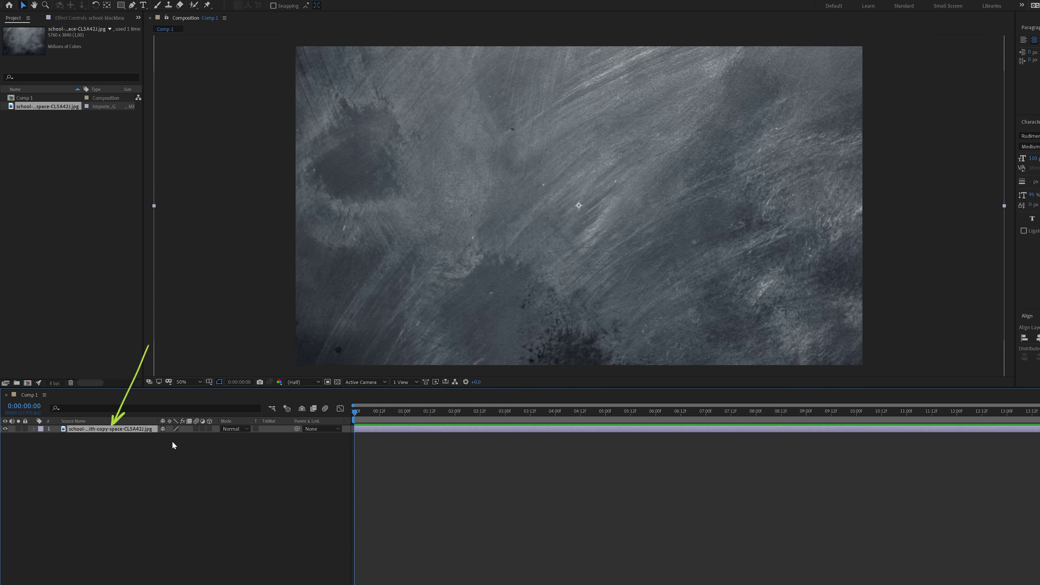
{"action": "key", "text": "s"}
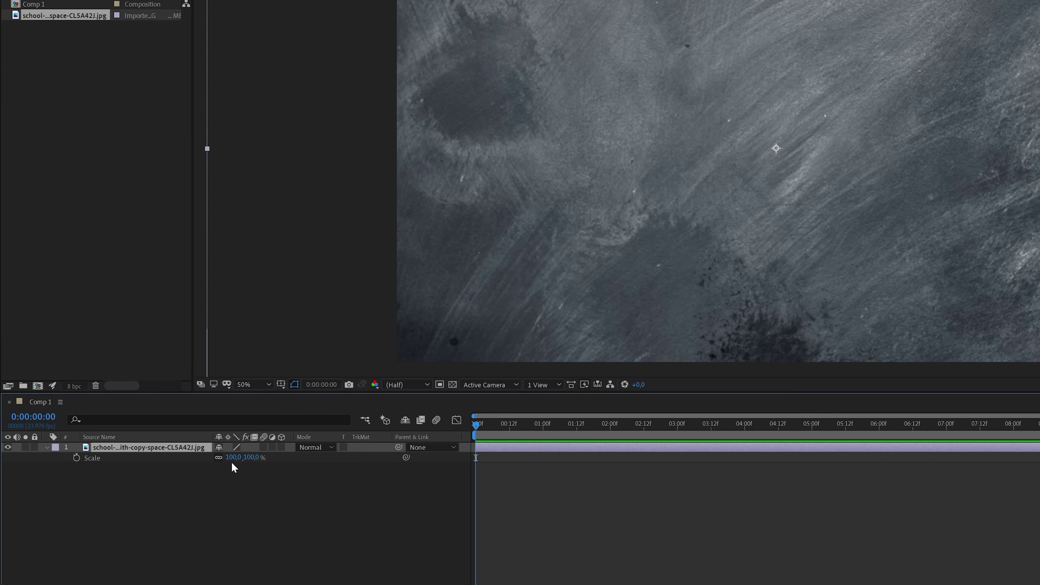
{"action": "left_click_drag", "start_coordinate": [249, 457], "coordinate": [237, 458]}
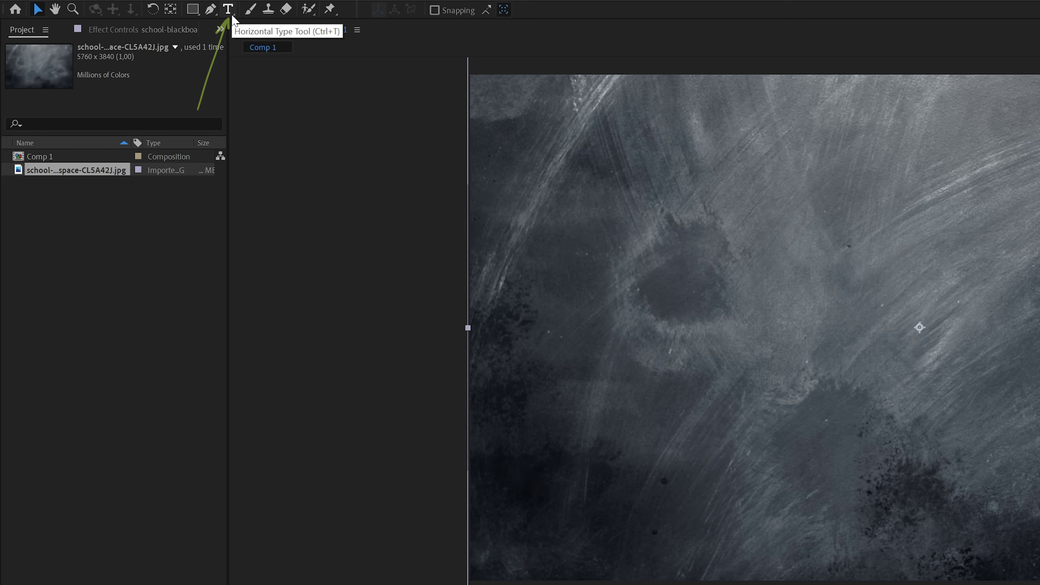
Step: Type 'hello!' on the chalkboard as a new text layer with the Horizontal Type Tool
{"action": "left_click", "coordinate": [232, 18]}
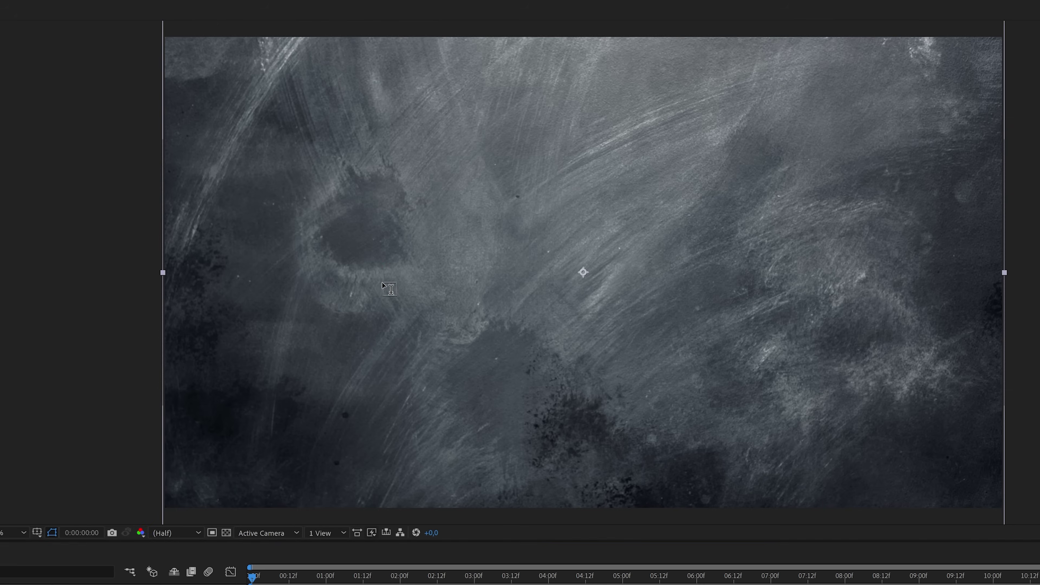
{"action": "left_click", "coordinate": [383, 278]}
{"action": "type", "text": "h"}
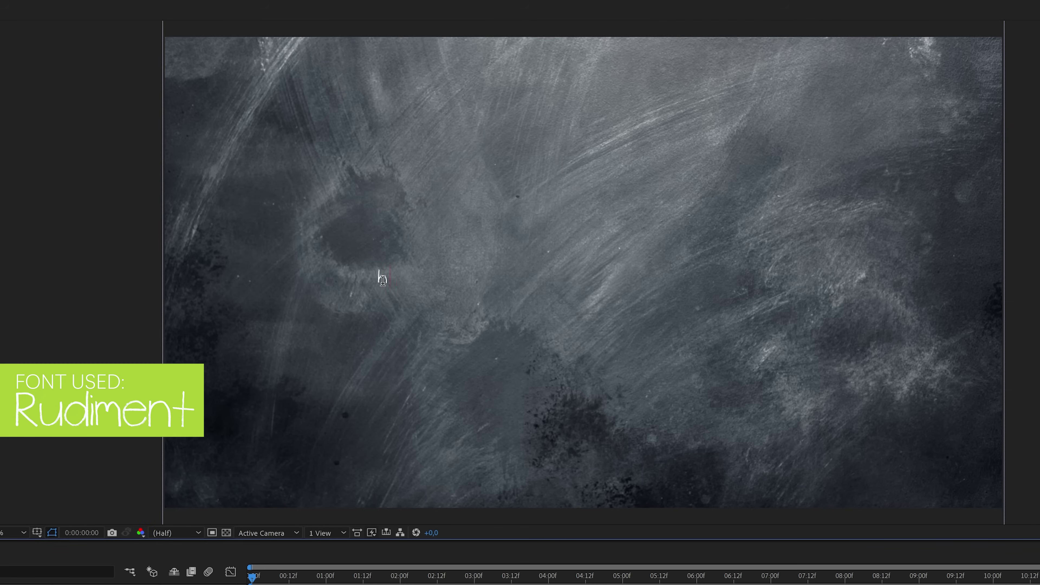
{"action": "type", "text": "ello!"}
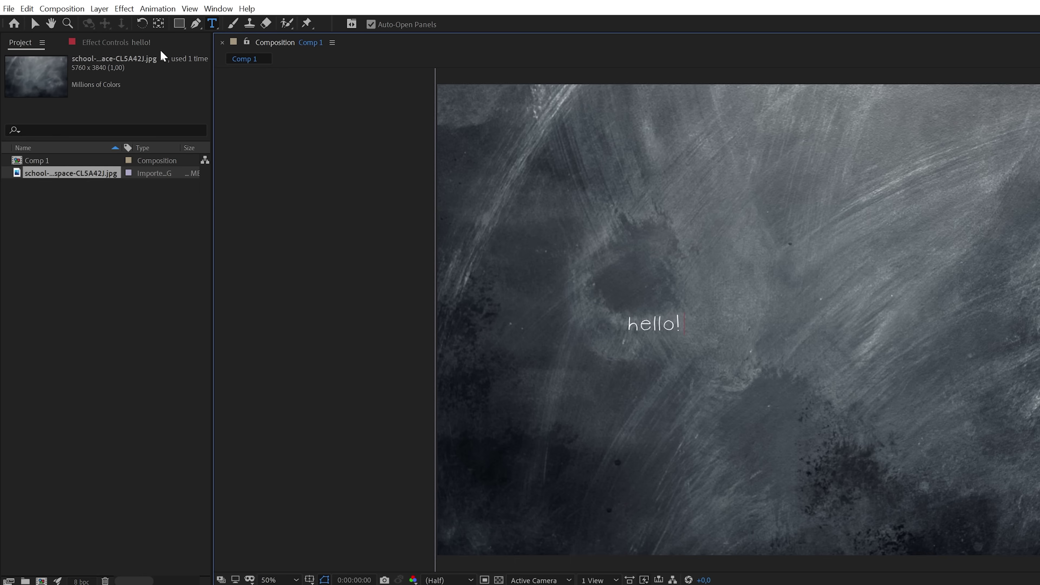
Step: Enlarge the hello! text with its scale handle and reposition it
{"action": "left_click", "coordinate": [35, 25]}
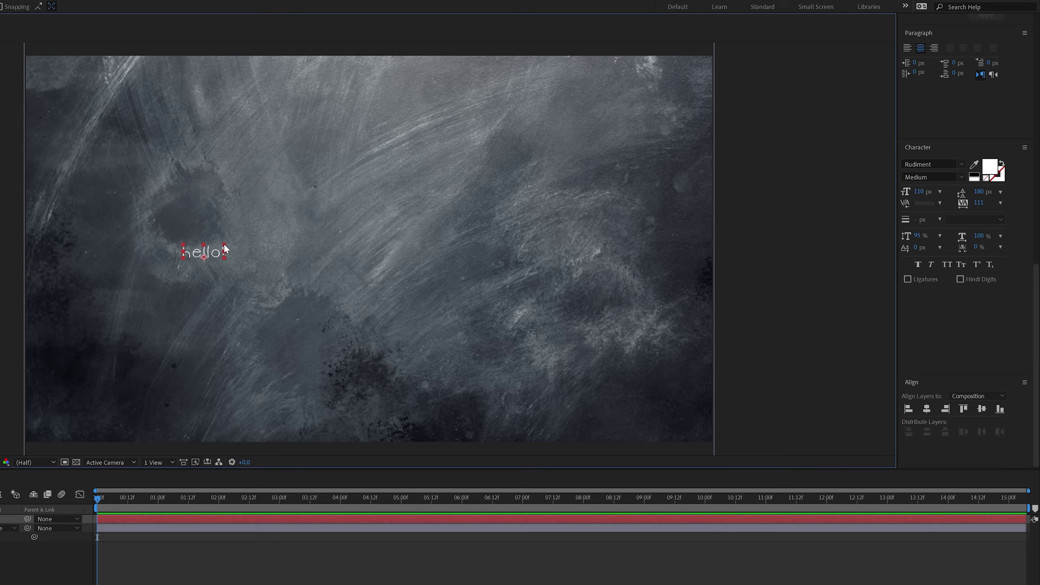
{"action": "left_click_drag", "start_coordinate": [224, 248], "coordinate": [599, 162]}
{"action": "left_click_drag", "start_coordinate": [261, 234], "coordinate": [419, 263]}
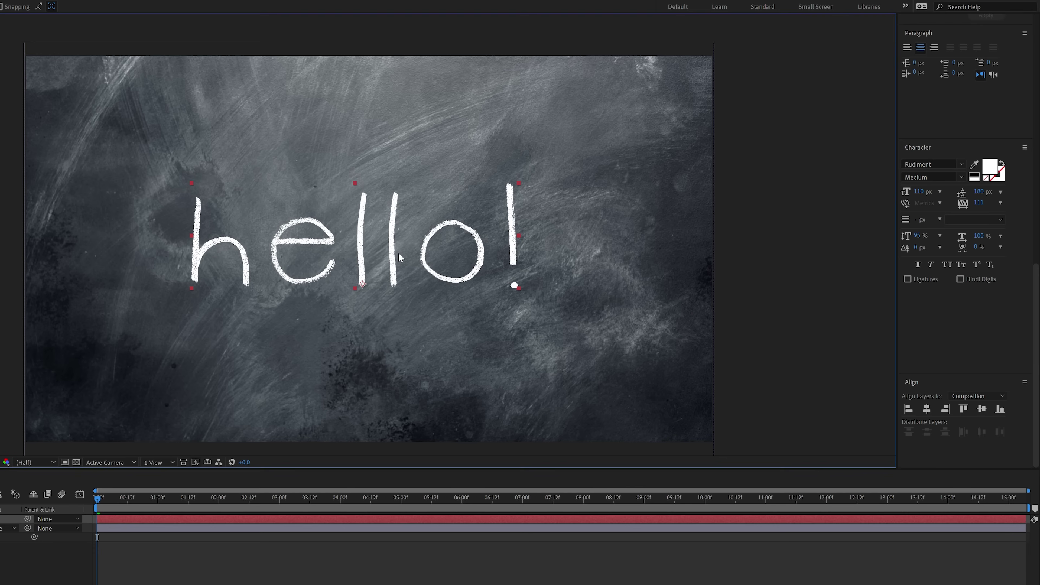
Step: Centre hello! horizontally and vertically and set its Horizontal Scale to 124%
{"action": "left_click", "coordinate": [927, 409]}
{"action": "left_click", "coordinate": [982, 409]}
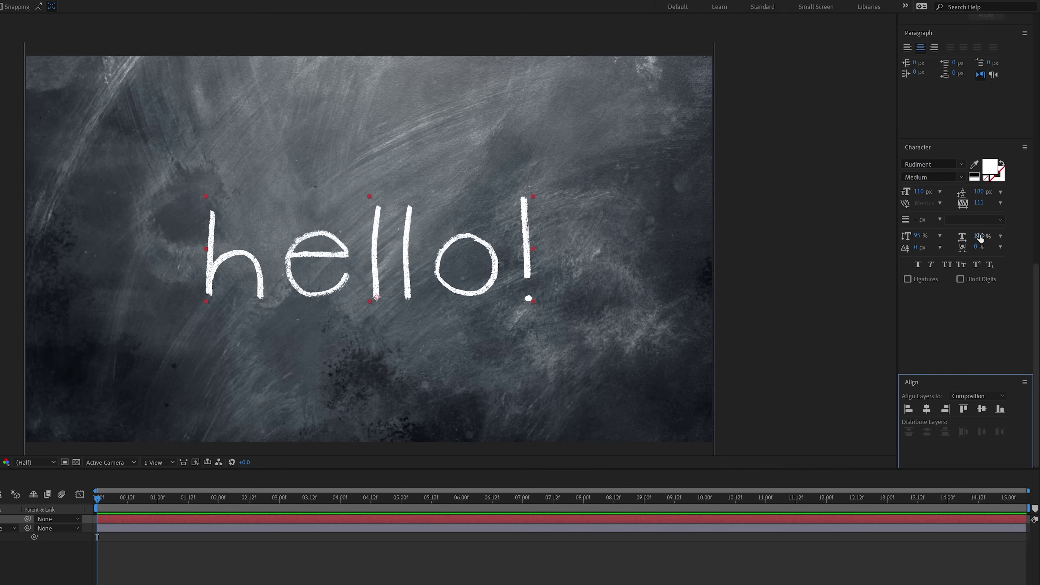
{"action": "left_click_drag", "start_coordinate": [980, 239], "coordinate": [991, 236]}
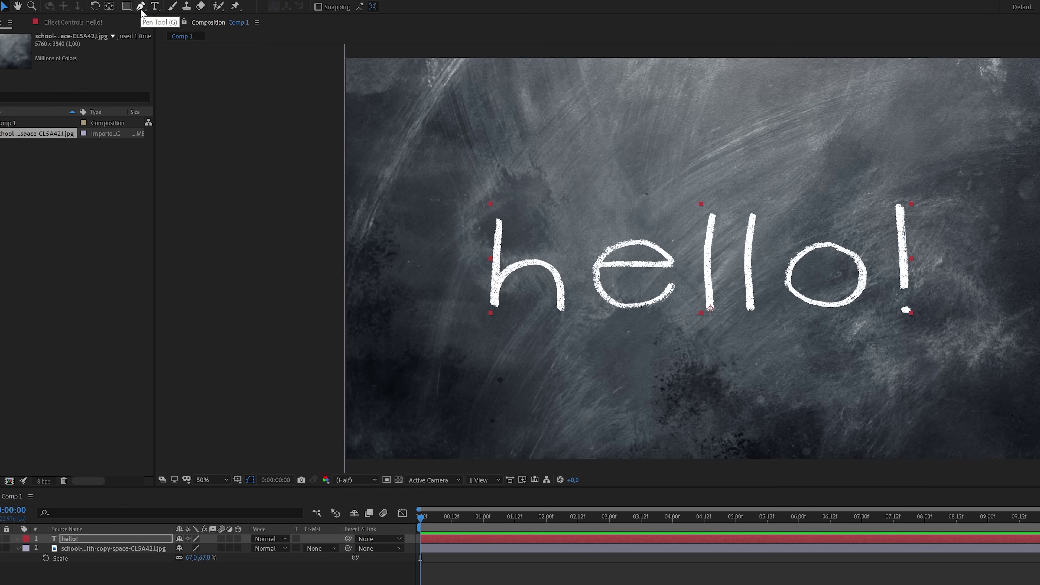
Step: With the Pen Tool, trace the h from its top down and over its arch
{"action": "left_click", "coordinate": [141, 8]}
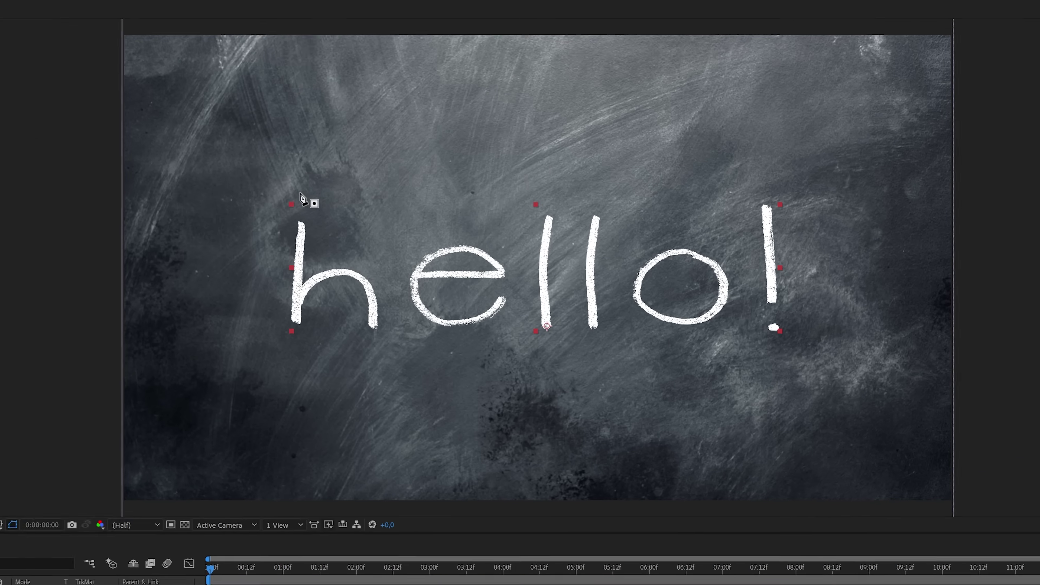
{"action": "left_click", "coordinate": [303, 194]}
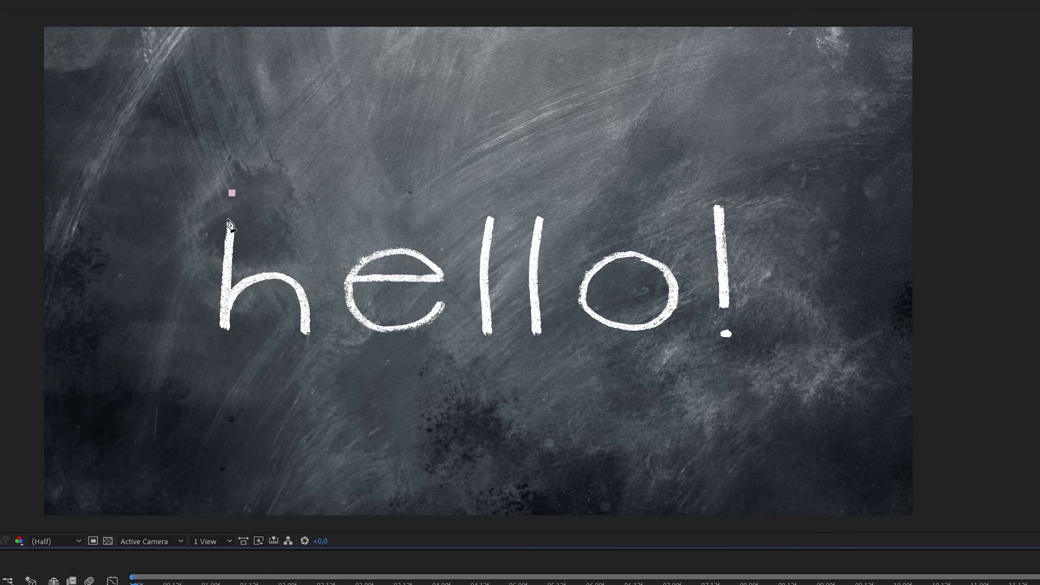
{"action": "left_click_drag", "start_coordinate": [222, 344], "coordinate": [204, 342]}
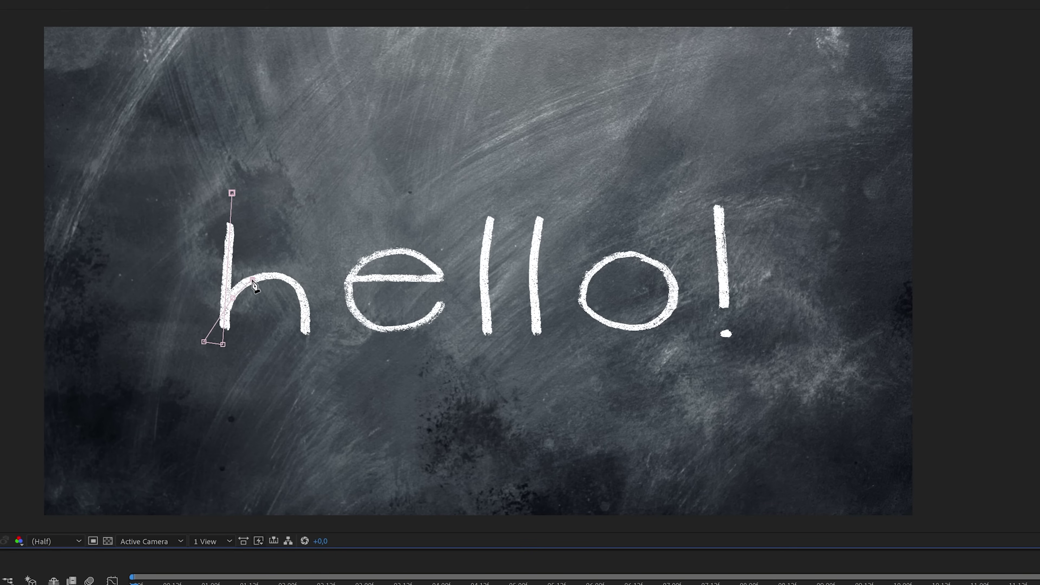
{"action": "left_click_drag", "start_coordinate": [252, 280], "coordinate": [291, 279]}
{"action": "left_click_drag", "start_coordinate": [301, 290], "coordinate": [331, 279]}
{"action": "left_click", "coordinate": [301, 336]}
Step: Continue the path around the e, from its crossbar around its loop
{"action": "left_click", "coordinate": [439, 277]}
{"action": "left_click", "coordinate": [430, 262]}
{"action": "left_click", "coordinate": [401, 252]}
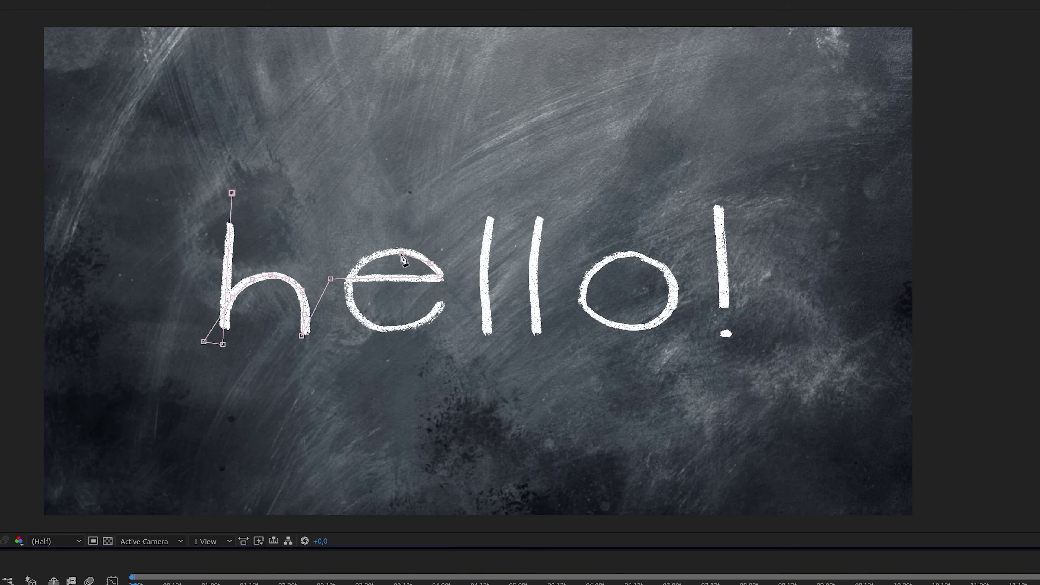
{"action": "left_click", "coordinate": [378, 254]}
{"action": "left_click", "coordinate": [353, 270]}
{"action": "left_click", "coordinate": [349, 298]}
{"action": "left_click", "coordinate": [371, 325]}
{"action": "left_click", "coordinate": [403, 327]}
{"action": "left_click", "coordinate": [429, 318]}
{"action": "left_click", "coordinate": [436, 307]}
Step: Extend the path up and down through both l letters
{"action": "left_click", "coordinate": [455, 290]}
{"action": "left_click", "coordinate": [455, 193]}
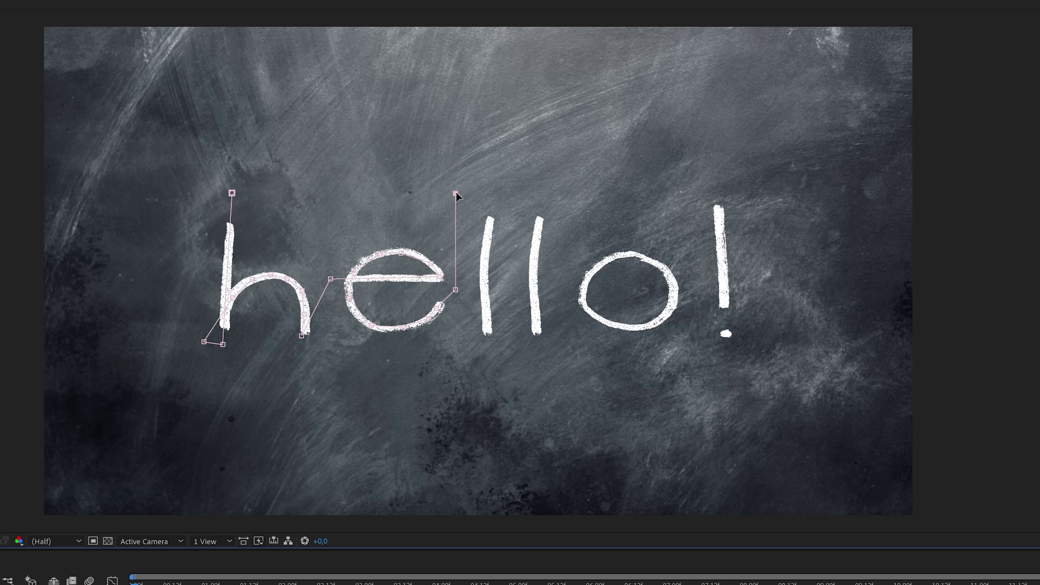
{"action": "left_click", "coordinate": [491, 167]}
{"action": "left_click", "coordinate": [485, 263]}
{"action": "left_click", "coordinate": [485, 303]}
{"action": "left_click", "coordinate": [487, 340]}
{"action": "left_click", "coordinate": [510, 333]}
{"action": "left_click", "coordinate": [515, 163]}
{"action": "left_click", "coordinate": [544, 165]}
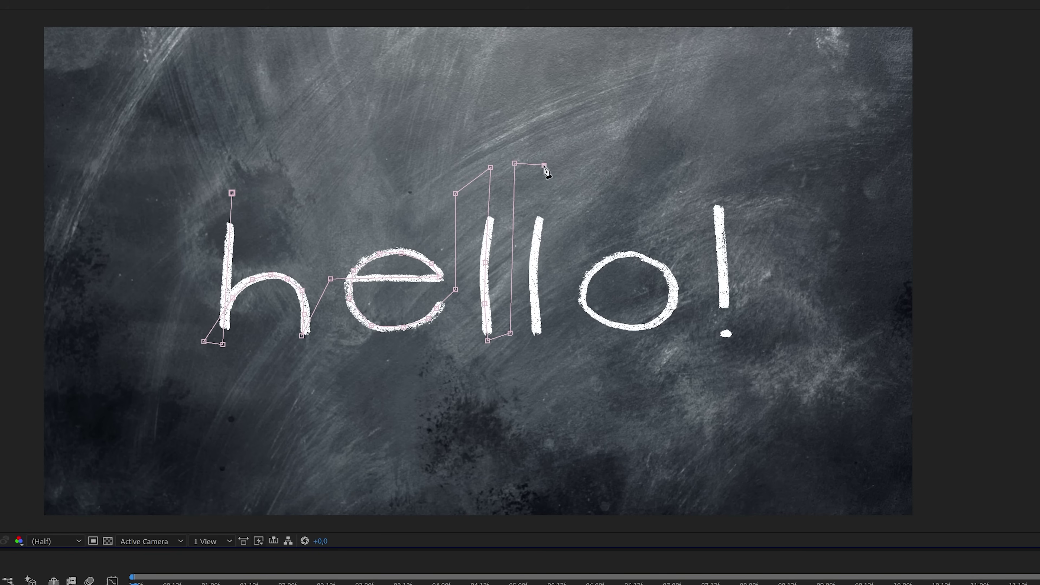
{"action": "left_click", "coordinate": [544, 198]}
{"action": "left_click", "coordinate": [538, 230]}
{"action": "left_click", "coordinate": [535, 257]}
{"action": "left_click", "coordinate": [534, 308]}
{"action": "left_click", "coordinate": [539, 342]}
Step: Trace the path around the o and carry it up past the letter
{"action": "left_click", "coordinate": [570, 330]}
{"action": "left_click", "coordinate": [579, 312]}
{"action": "left_click", "coordinate": [595, 266]}
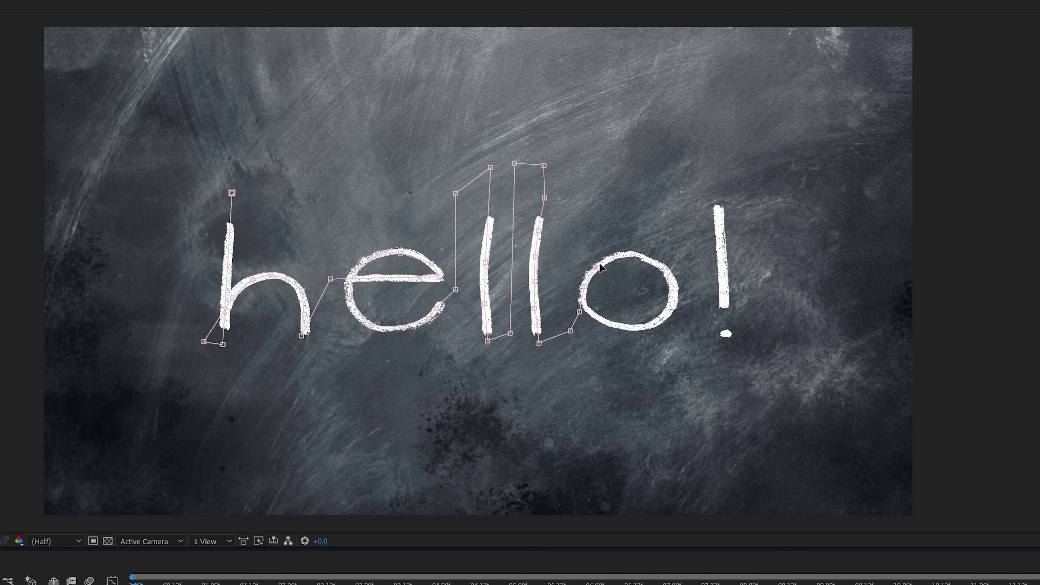
{"action": "left_click", "coordinate": [635, 254]}
{"action": "left_click", "coordinate": [656, 262]}
{"action": "left_click", "coordinate": [674, 298]}
{"action": "left_click", "coordinate": [639, 325]}
{"action": "left_click", "coordinate": [615, 325]}
{"action": "left_click", "coordinate": [566, 287]}
{"action": "left_click", "coordinate": [605, 234]}
{"action": "left_click", "coordinate": [652, 184]}
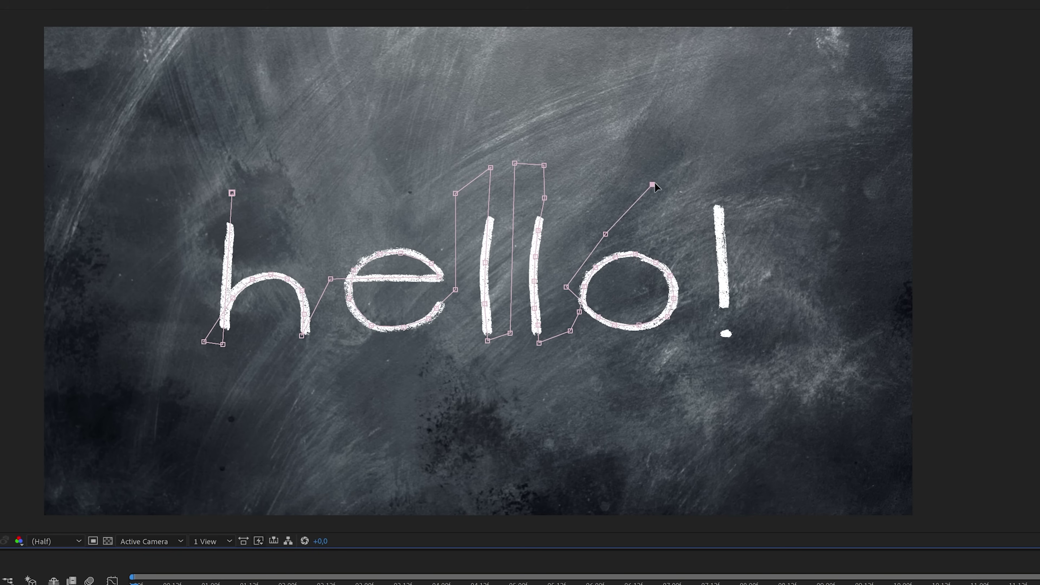
Step: Arc the path over to the exclamation mark and down to its dot
{"action": "left_click", "coordinate": [703, 168]}
{"action": "left_click", "coordinate": [714, 182]}
{"action": "left_click", "coordinate": [717, 210]}
{"action": "left_click", "coordinate": [719, 249]}
{"action": "left_click", "coordinate": [723, 280]}
{"action": "left_click", "coordinate": [725, 301]}
{"action": "left_click", "coordinate": [724, 317]}
{"action": "left_click", "coordinate": [724, 325]}
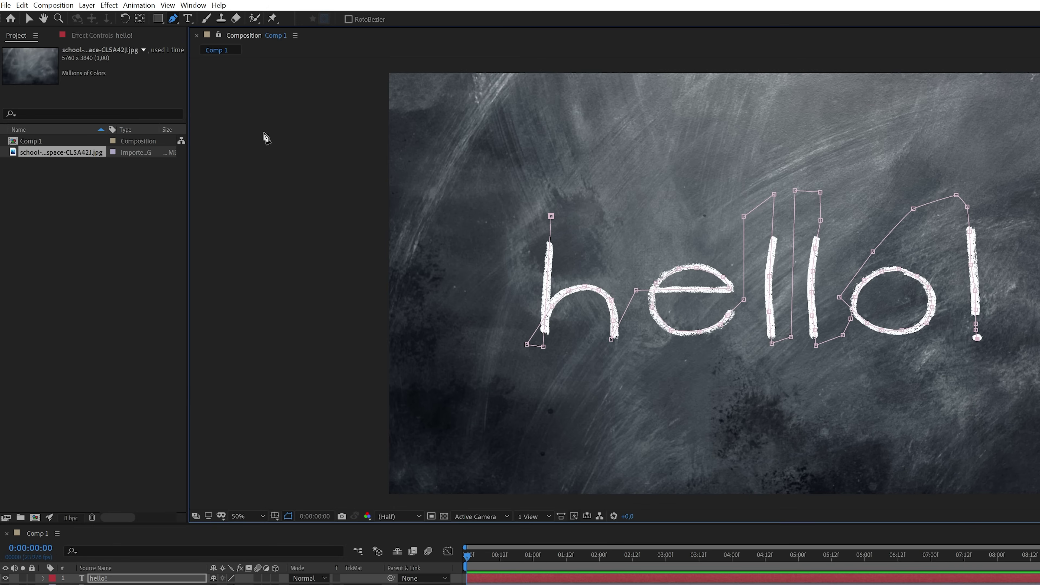
Step: Apply Effect > Generate > Stroke to the hello! text layer
{"action": "left_click", "coordinate": [110, 6]}
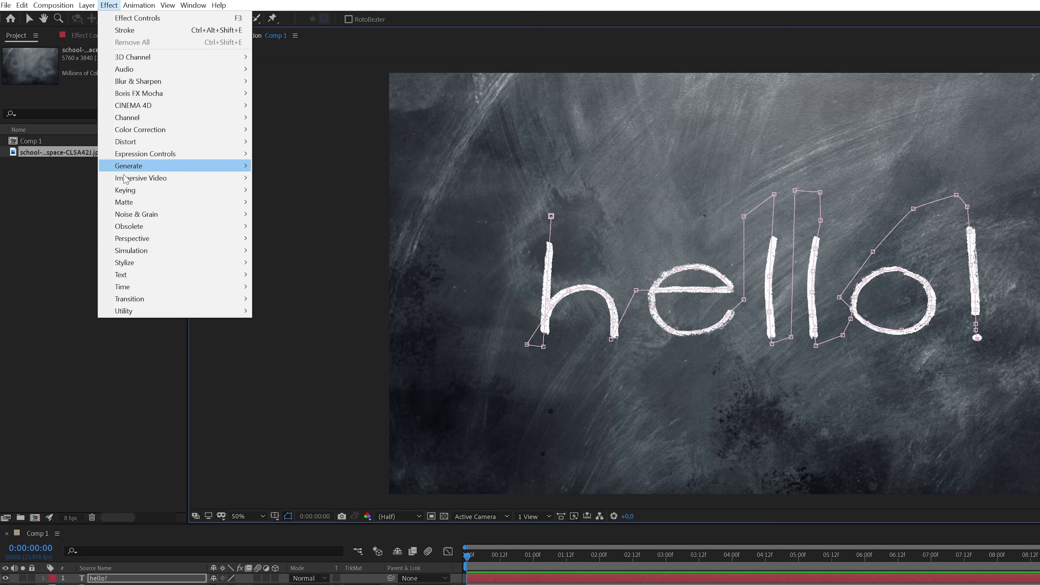
{"action": "mouse_move", "coordinate": [136, 166]}
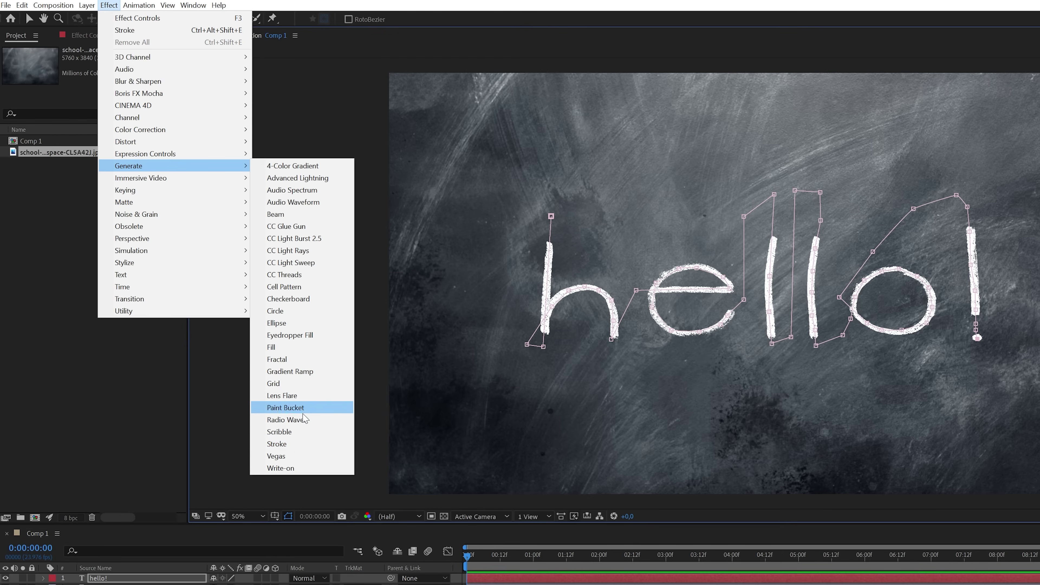
{"action": "left_click", "coordinate": [277, 444]}
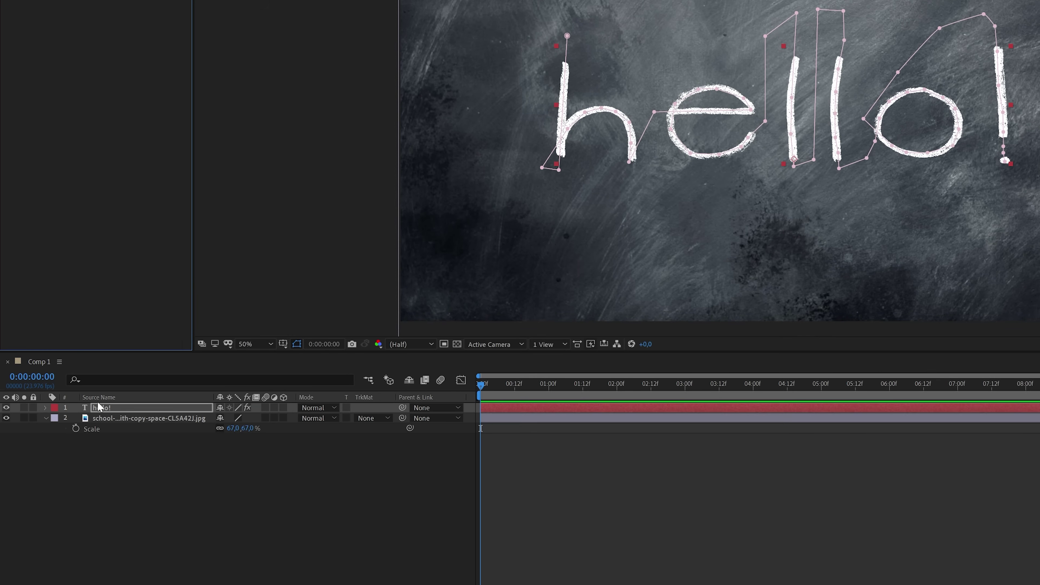
{"action": "left_click", "coordinate": [45, 407]}
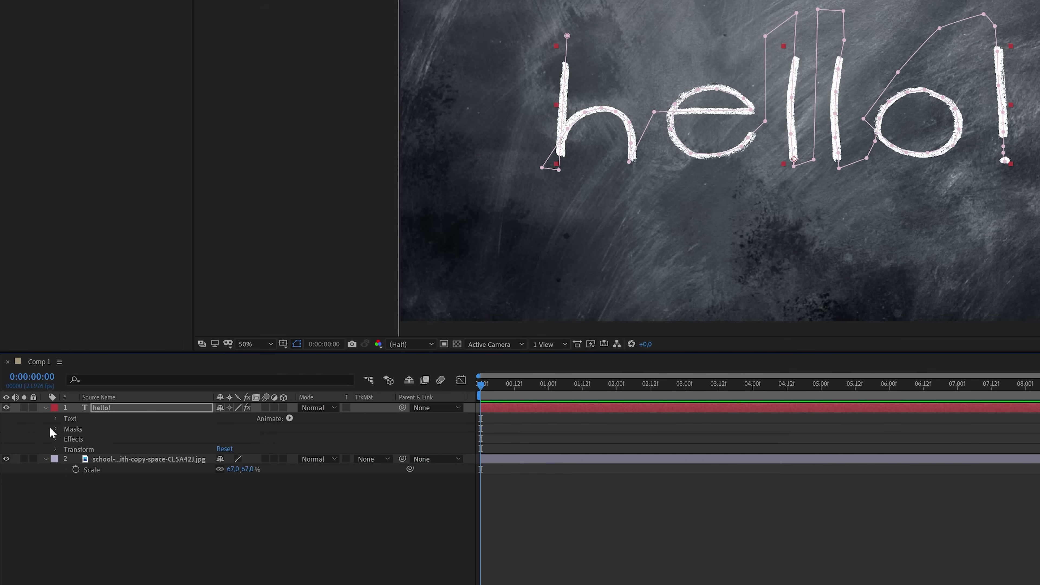
Step: Set the Stroke effect's Paint Style to Reveal Original Image
{"action": "left_click", "coordinate": [55, 438]}
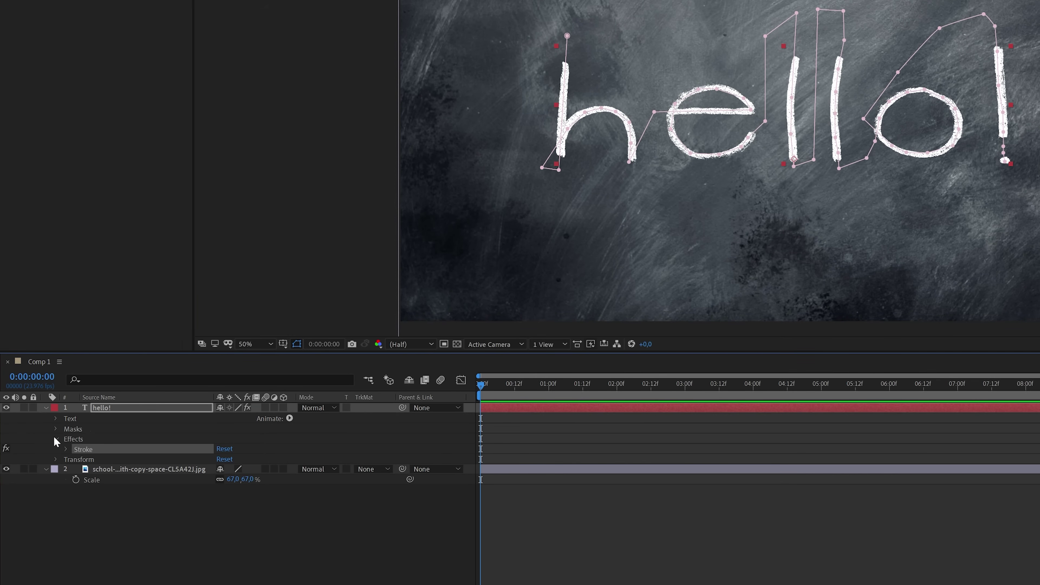
{"action": "left_click", "coordinate": [66, 448]}
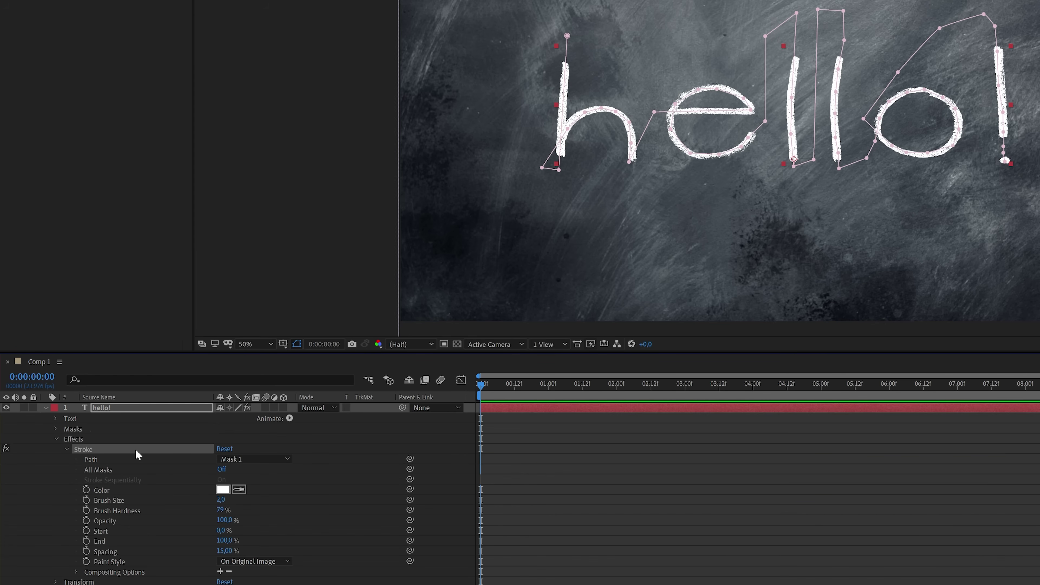
{"action": "left_click", "coordinate": [232, 562]}
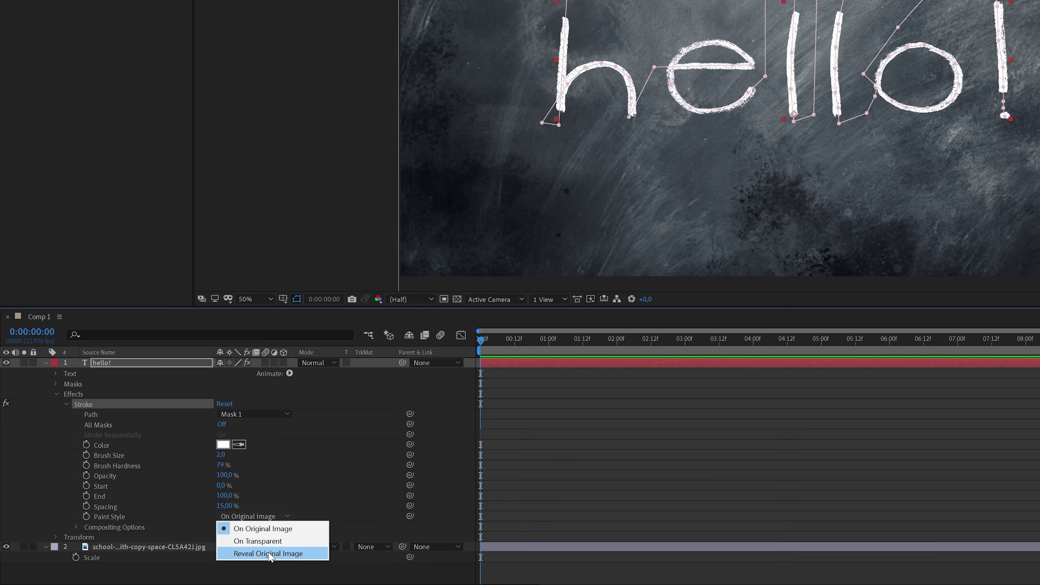
{"action": "left_click", "coordinate": [244, 554]}
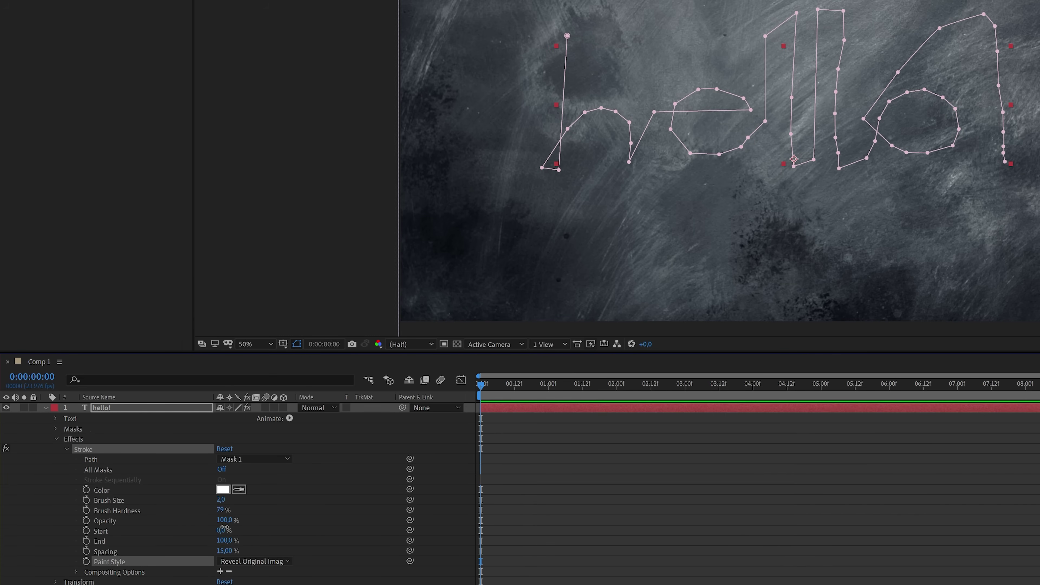
Step: Set Stroke Brush Size to 24.5 and both Start and End to 0%
{"action": "mouse_move", "coordinate": [223, 530]}
{"action": "left_mouse_down"}
{"action": "mouse_move", "coordinate": [264, 531]}
{"action": "mouse_move", "coordinate": [219, 541]}
{"action": "left_mouse_up"}
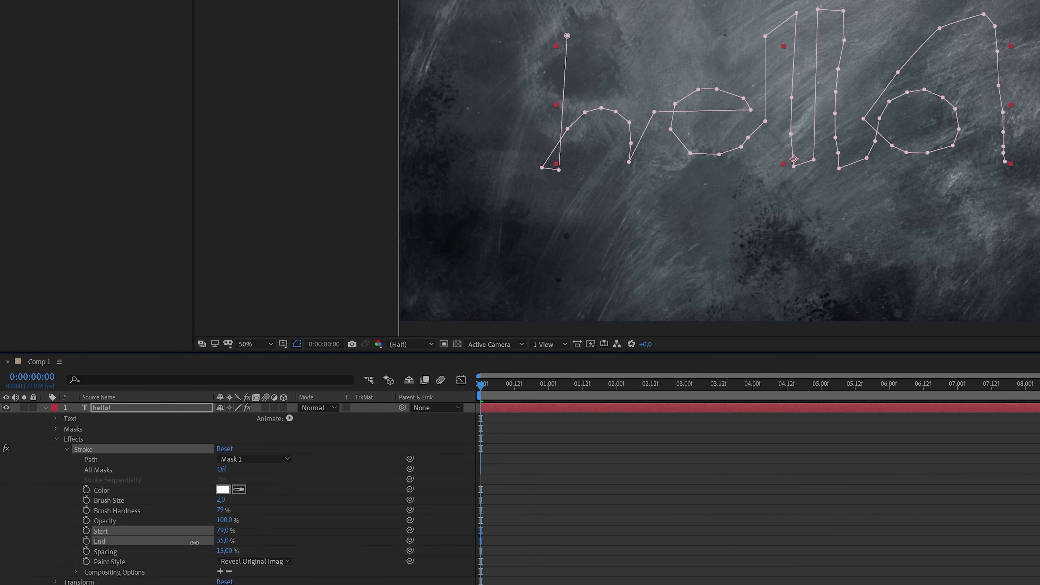
{"action": "left_click_drag", "start_coordinate": [221, 499], "coordinate": [355, 499]}
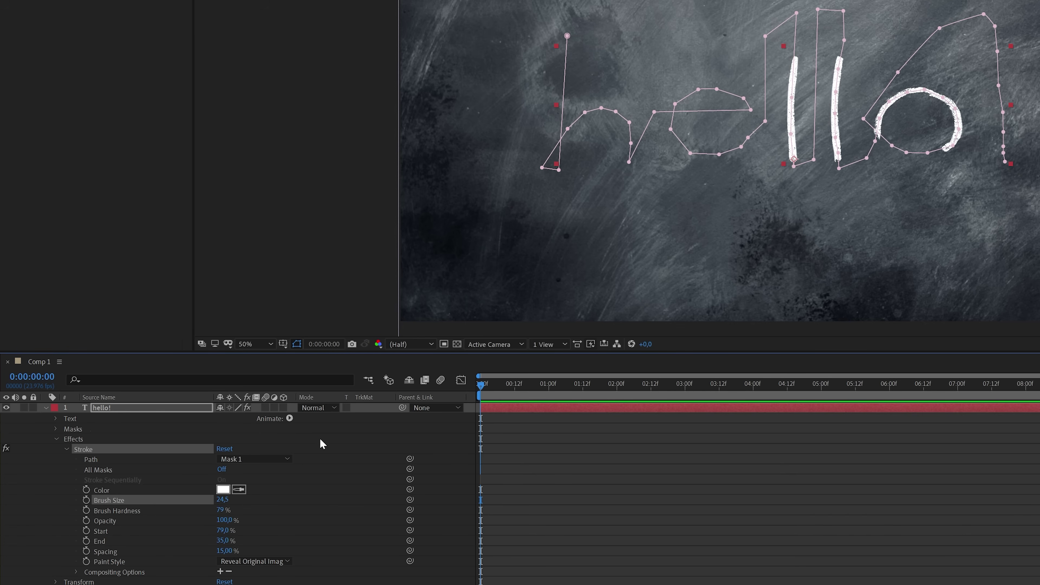
{"action": "mouse_move", "coordinate": [224, 541]}
{"action": "left_mouse_down"}
{"action": "mouse_move", "coordinate": [286, 540]}
{"action": "mouse_move", "coordinate": [208, 546]}
{"action": "left_mouse_up"}
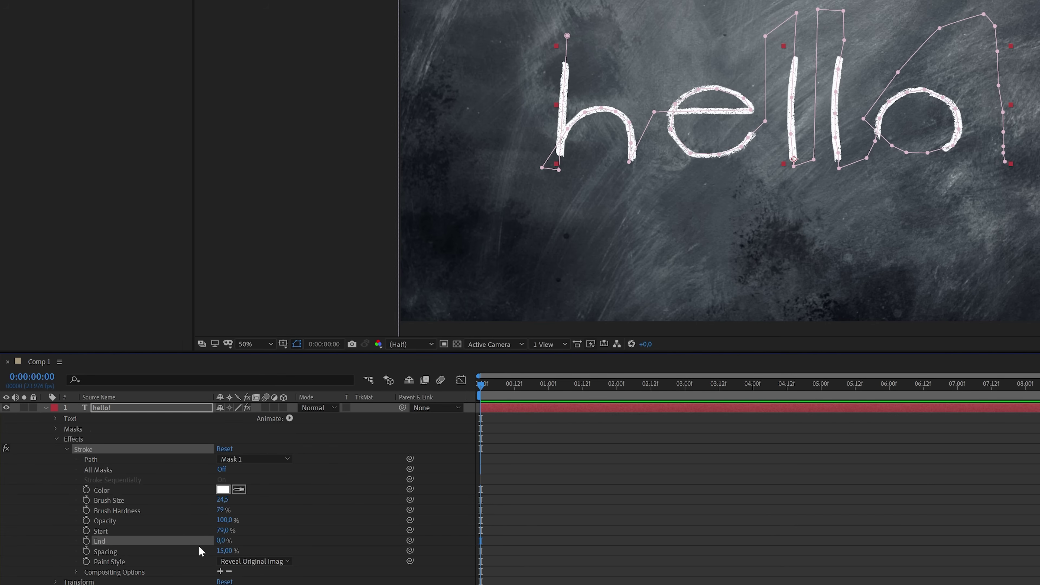
{"action": "left_click_drag", "start_coordinate": [223, 529], "coordinate": [161, 535]}
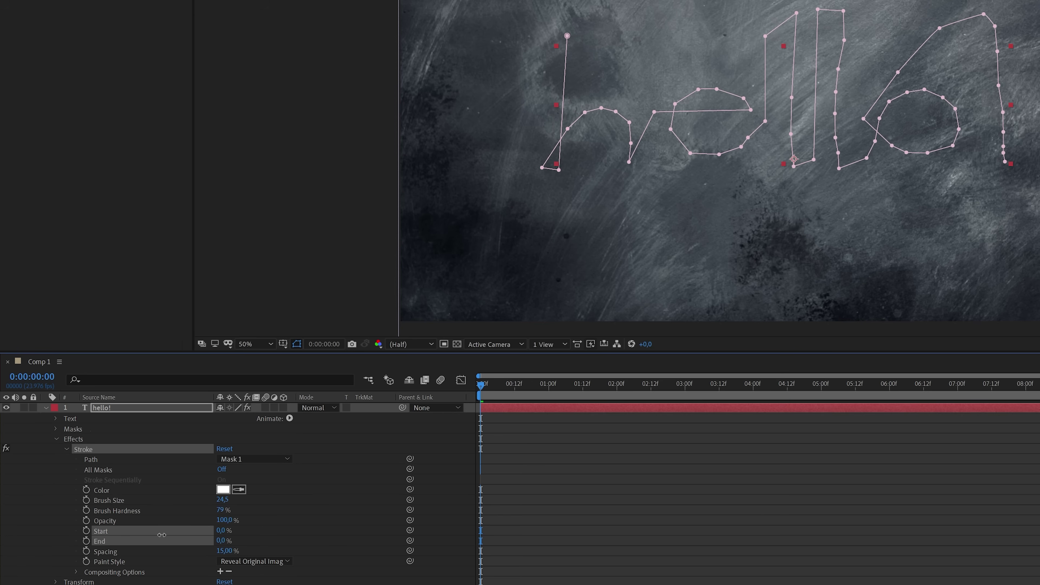
Step: Keyframe Start from 0% at 0:00 to 18% at frame 13, holding until frame 22
{"action": "left_click", "coordinate": [86, 530]}
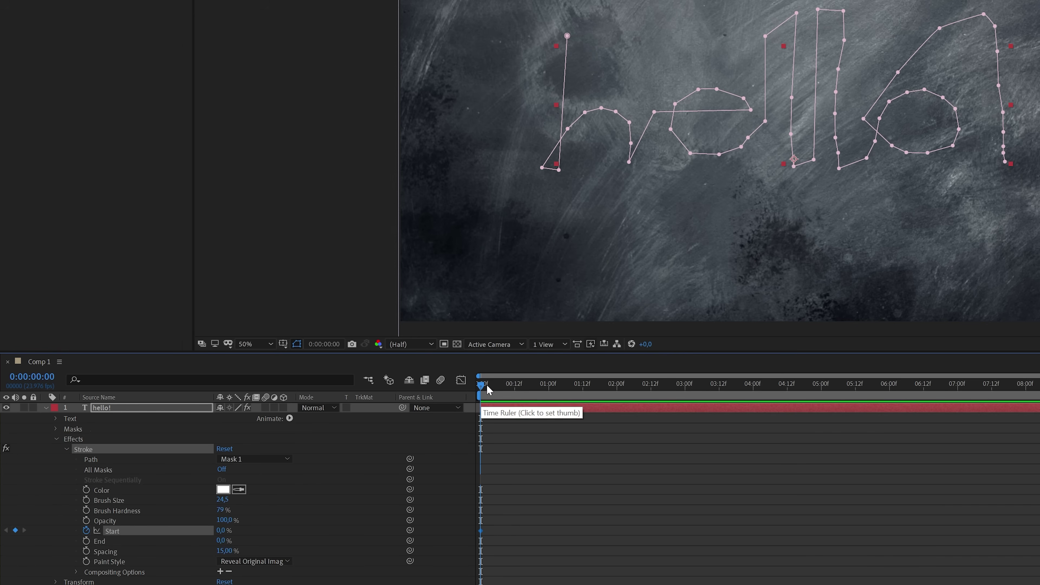
{"action": "left_click_drag", "start_coordinate": [486, 389], "coordinate": [517, 387]}
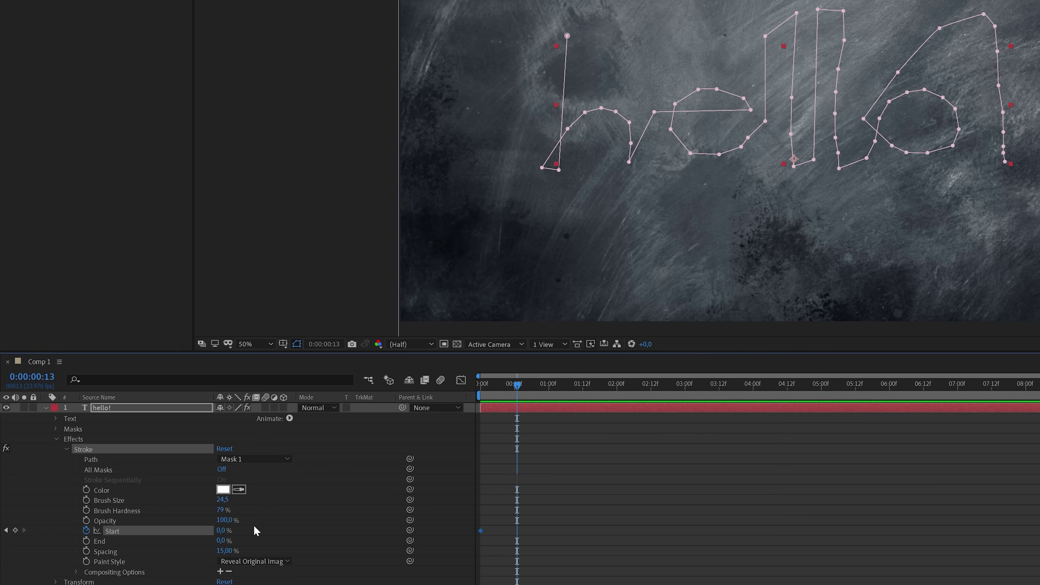
{"action": "left_click_drag", "start_coordinate": [221, 530], "coordinate": [232, 530]}
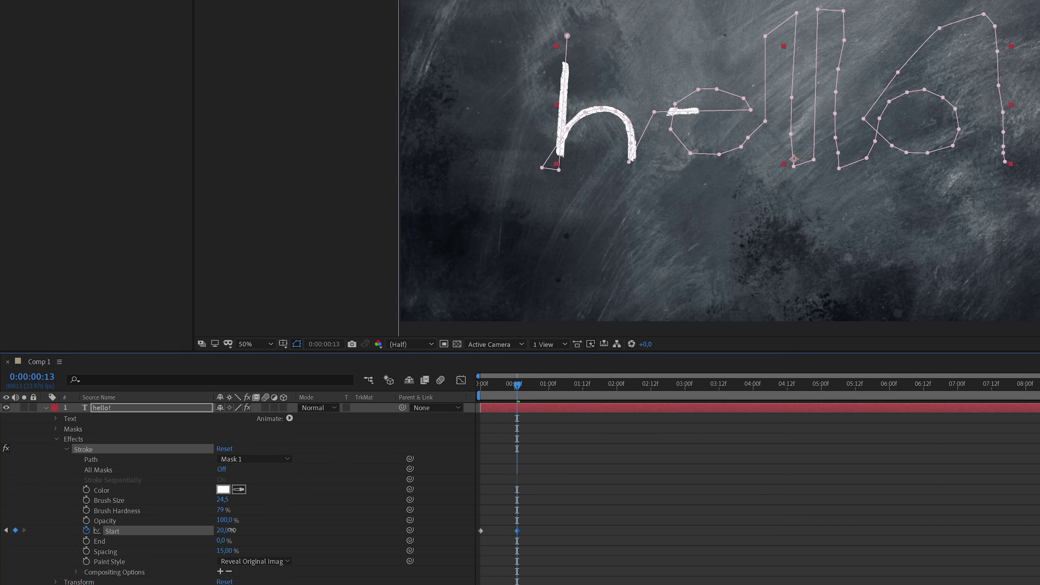
{"action": "left_click_drag", "start_coordinate": [232, 529], "coordinate": [229, 530]}
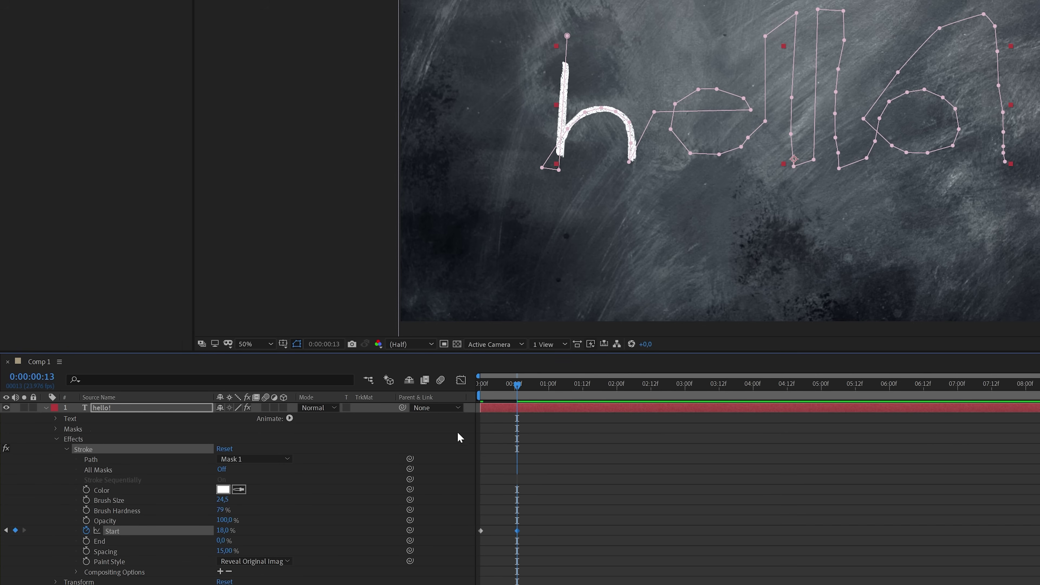
{"action": "left_click_drag", "start_coordinate": [517, 386], "coordinate": [543, 392]}
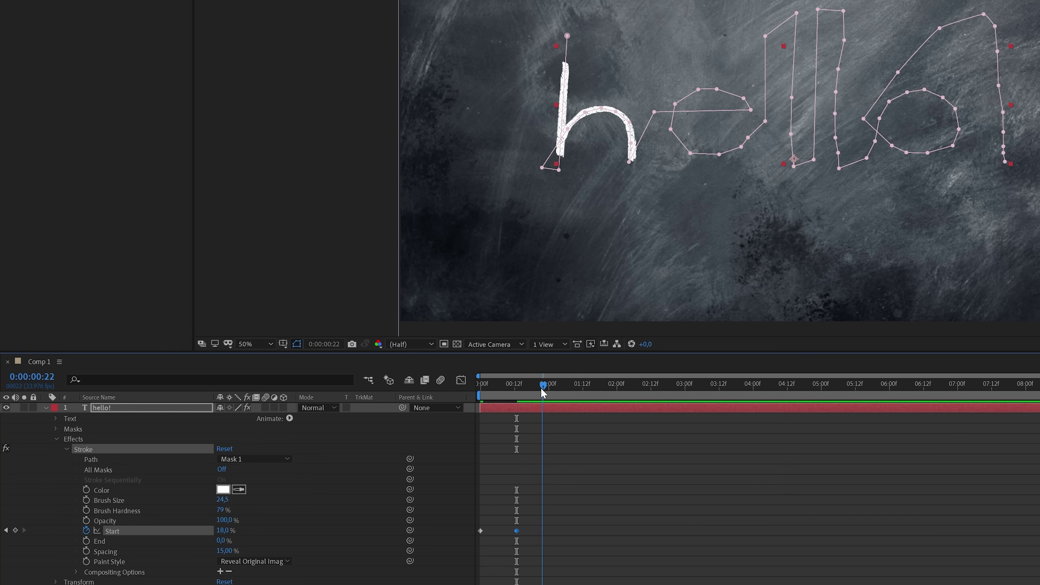
{"action": "left_click", "coordinate": [16, 529]}
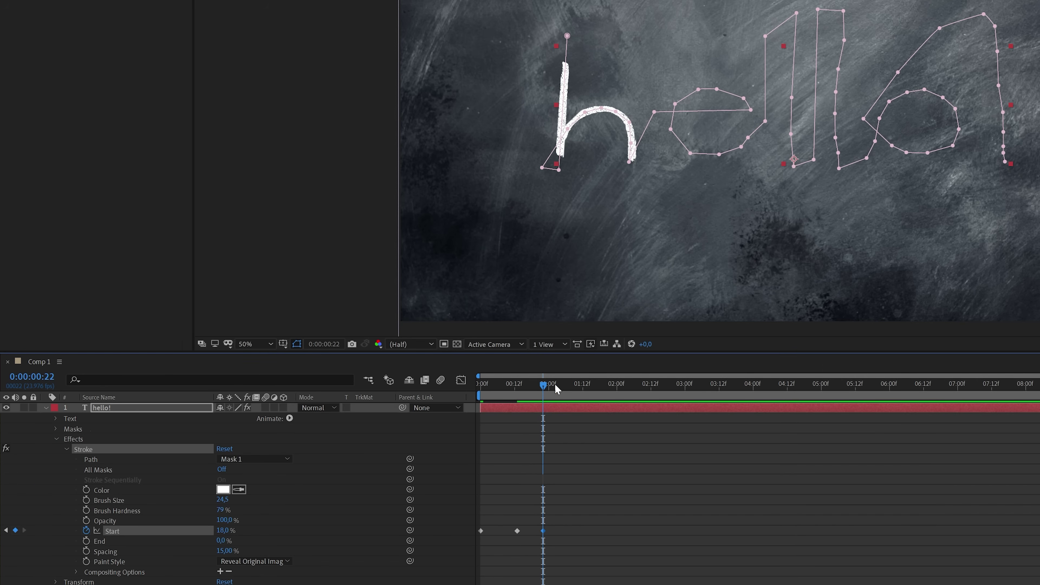
Step: Keyframe Start to 38% at 0:00:01:21 to draw the e, holding until 0:00:02:06
{"action": "left_click_drag", "start_coordinate": [548, 386], "coordinate": [608, 389]}
{"action": "left_click_drag", "start_coordinate": [223, 530], "coordinate": [252, 529]}
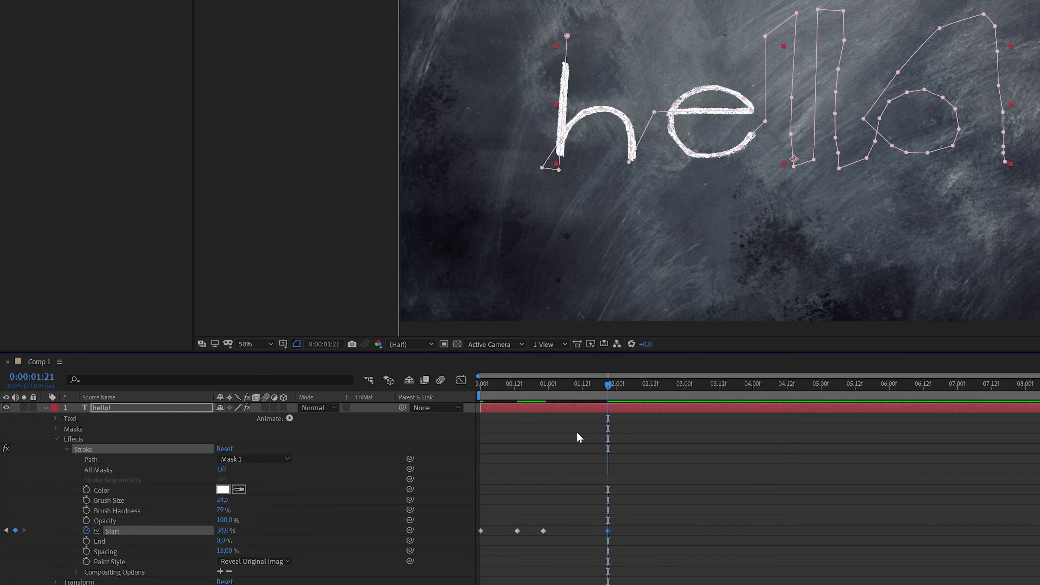
{"action": "left_click_drag", "start_coordinate": [607, 388], "coordinate": [633, 387]}
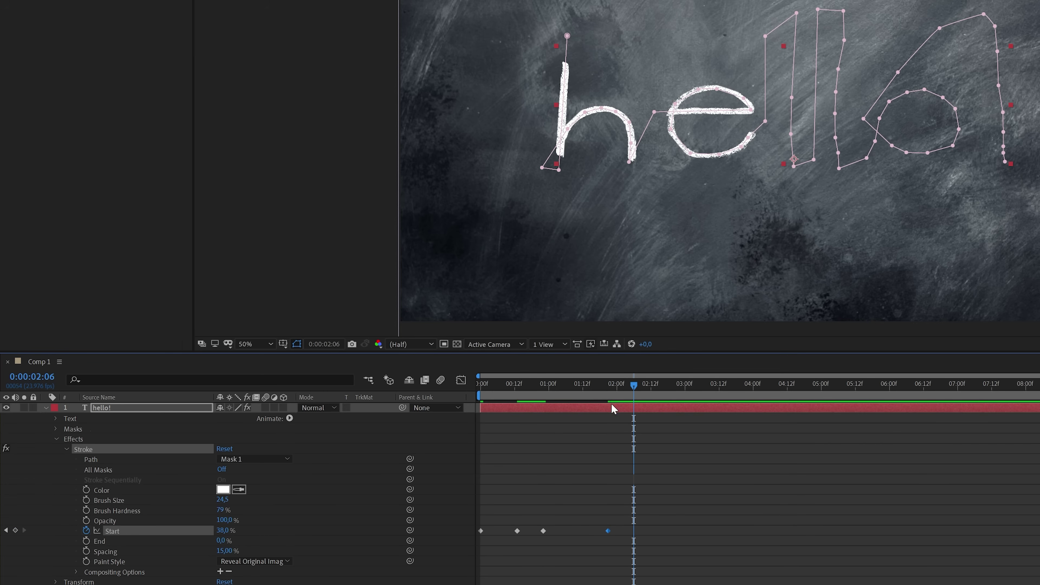
{"action": "left_click", "coordinate": [15, 530]}
{"action": "left_click_drag", "start_coordinate": [635, 387], "coordinate": [710, 400]}
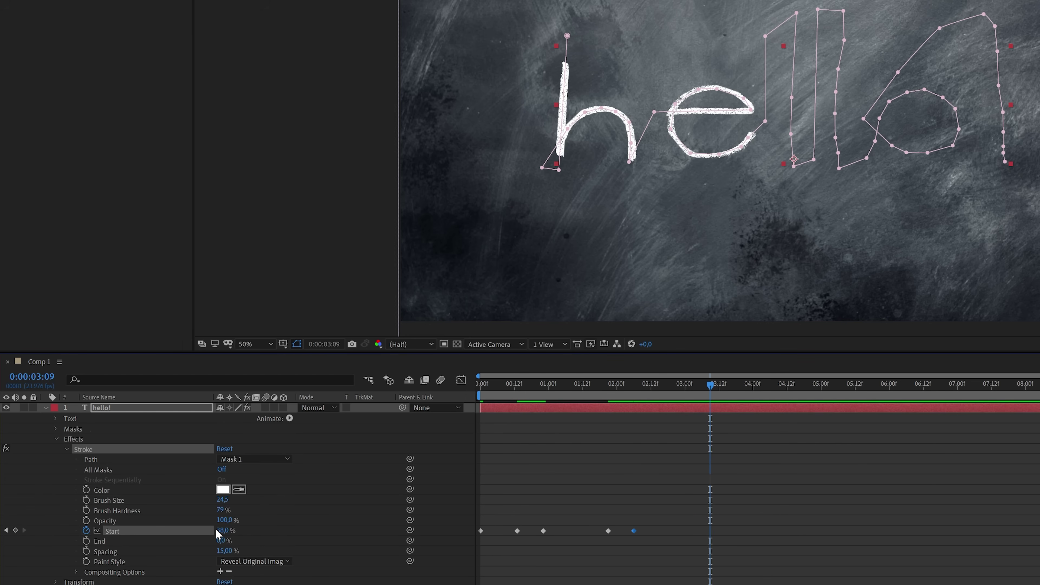
Step: Add Start keyframes from 0:00:03:09 revealing both l letters and the o
{"action": "key", "text": "F2"}
{"action": "left_click_drag", "start_coordinate": [222, 532], "coordinate": [240, 533]}
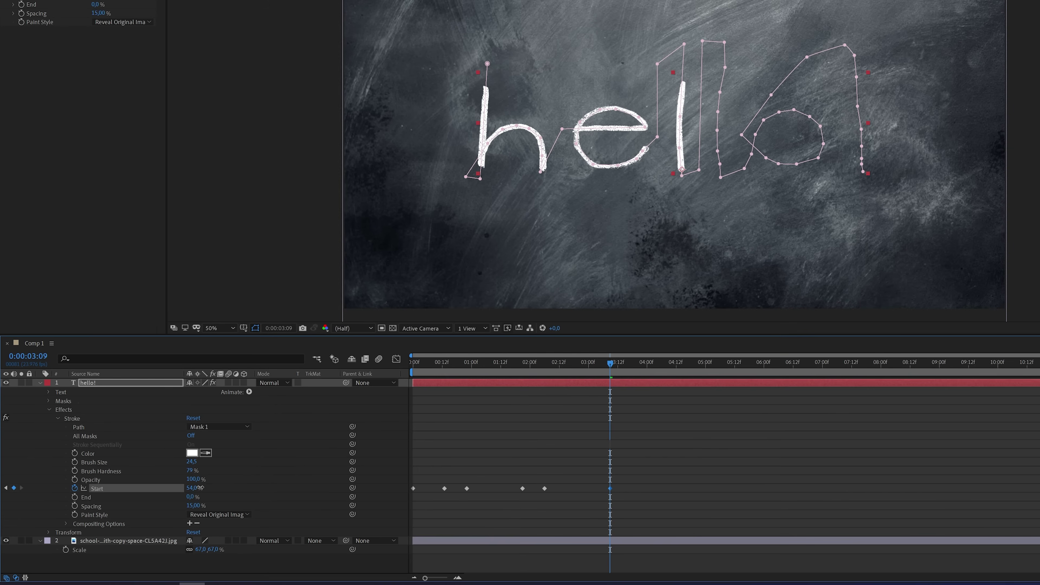
{"action": "left_click", "coordinate": [14, 487]}
{"action": "left_click", "coordinate": [13, 488]}
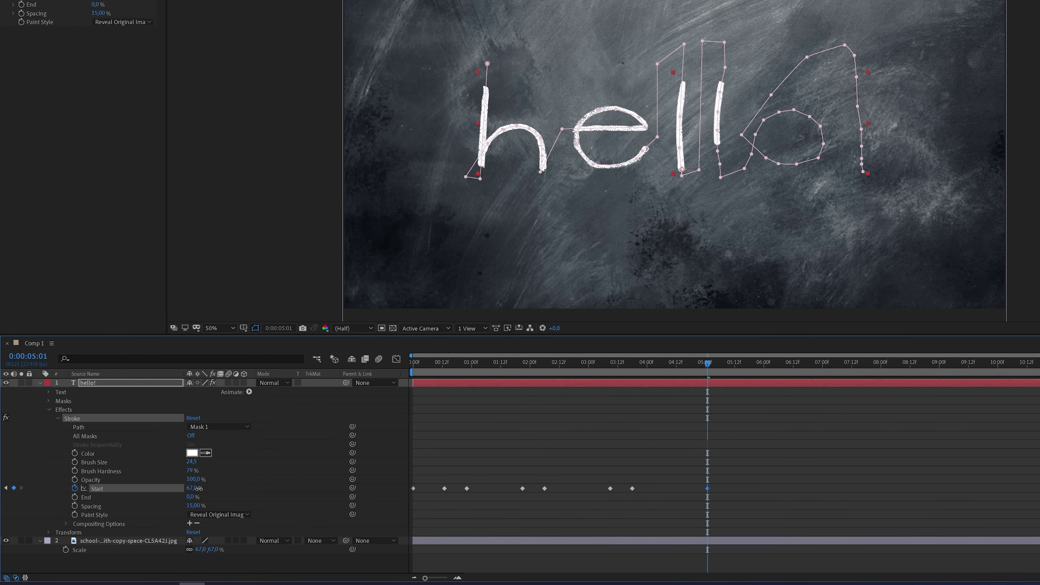
{"action": "left_click", "coordinate": [14, 488]}
{"action": "left_click_drag", "start_coordinate": [192, 488], "coordinate": [199, 488]}
Step: Add final Start keyframes up to 100% for the exclamation mark, then preview from 0:00
{"action": "key", "text": "shift+Page_Down"}
{"action": "left_click", "coordinate": [14, 487]}
{"action": "key", "text": "shift+Page_Down"}
{"action": "key", "text": "shift+Page_Down"}
{"action": "left_click_drag", "start_coordinate": [456, 367], "coordinate": [399, 365]}
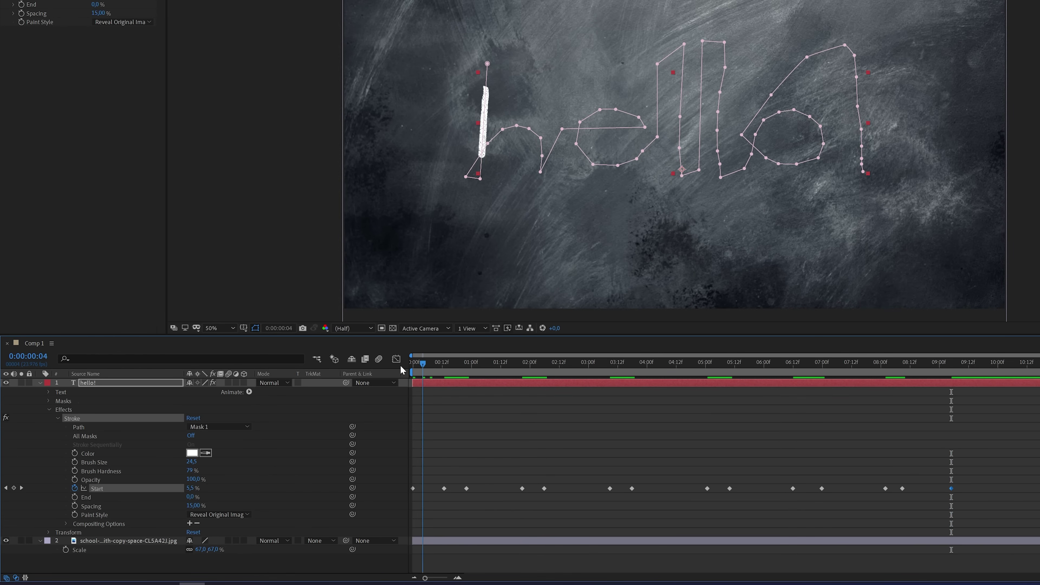
{"action": "key", "text": "space"}
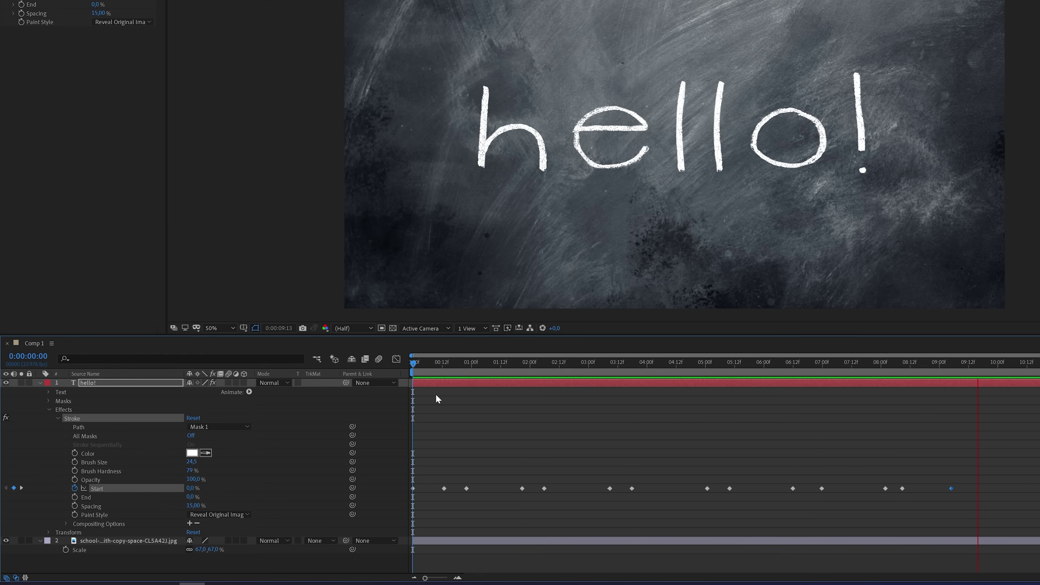
Step: Stop the preview and slide the later Stroke Start keyframe pairs left so the write-on ends near 8 seconds
{"action": "key", "text": "space"}
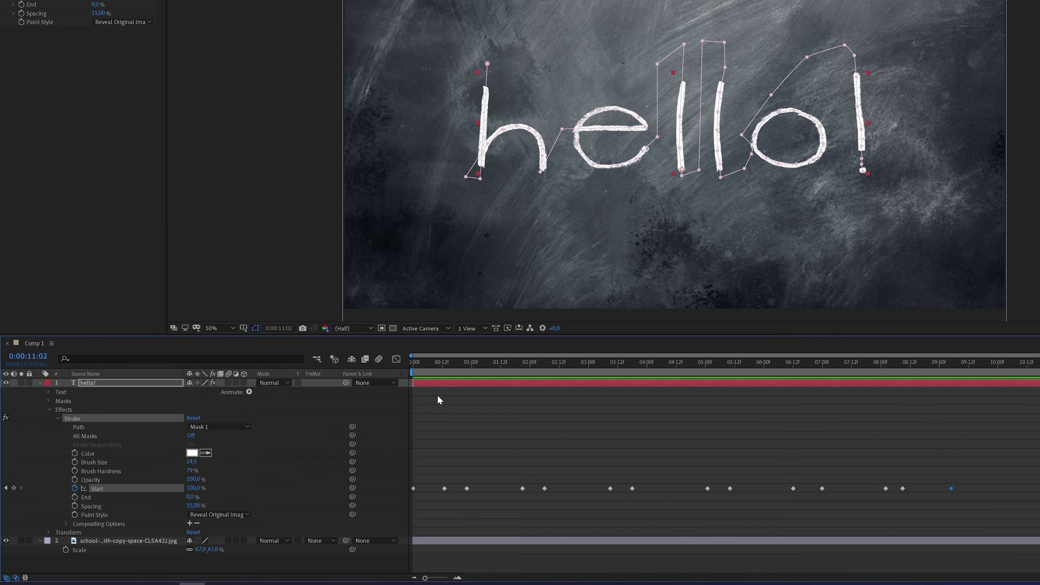
{"action": "left_click_drag", "start_coordinate": [951, 488], "coordinate": [932, 488]}
{"action": "left_click_drag", "start_coordinate": [576, 476], "coordinate": [641, 497]}
{"action": "left_click_drag", "start_coordinate": [632, 488], "coordinate": [615, 489]}
{"action": "mouse_move", "coordinate": [689, 477]}
{"action": "left_mouse_down"}
{"action": "mouse_move", "coordinate": [731, 491]}
{"action": "mouse_move", "coordinate": [692, 492]}
{"action": "left_mouse_up"}
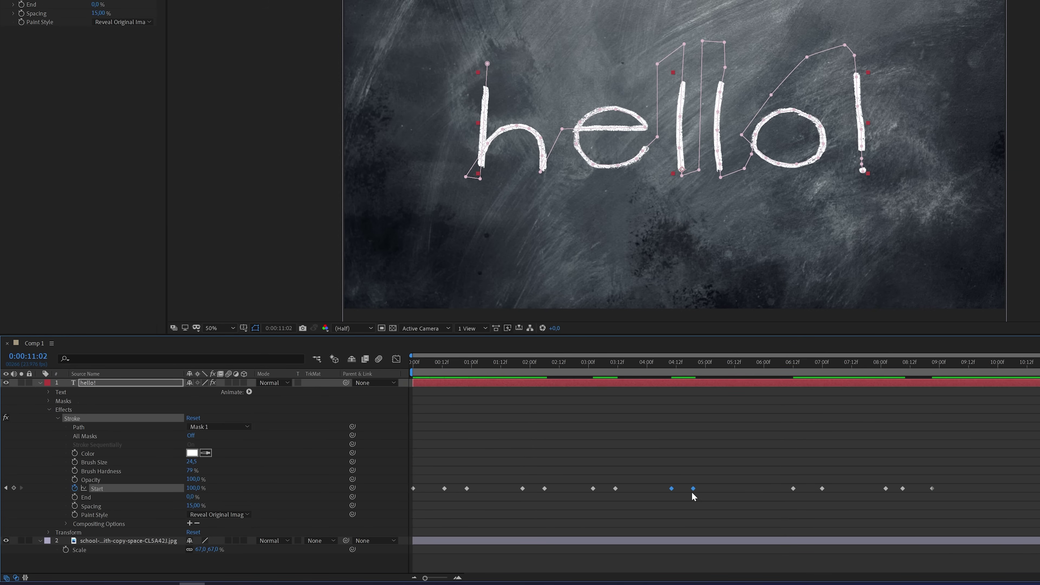
{"action": "left_click_drag", "start_coordinate": [761, 472], "coordinate": [778, 488]}
{"action": "left_click_drag", "start_coordinate": [864, 473], "coordinate": [846, 489]}
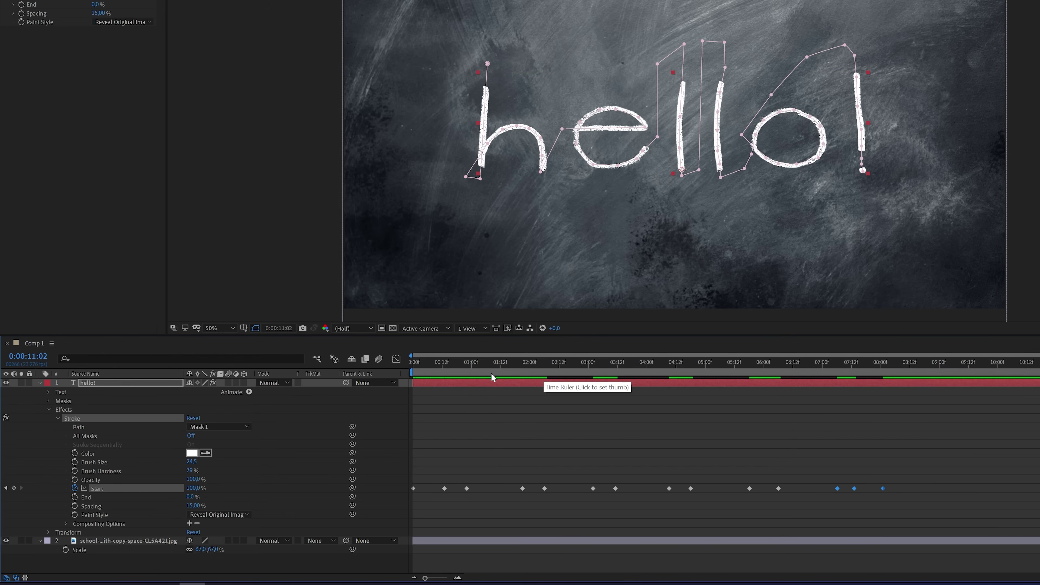
Step: Move the final three Stroke Start keyframes earlier, then preview 'hello!' again from frame zero
{"action": "left_click", "coordinate": [427, 363]}
{"action": "key", "text": "Home"}
{"action": "key", "text": "space"}
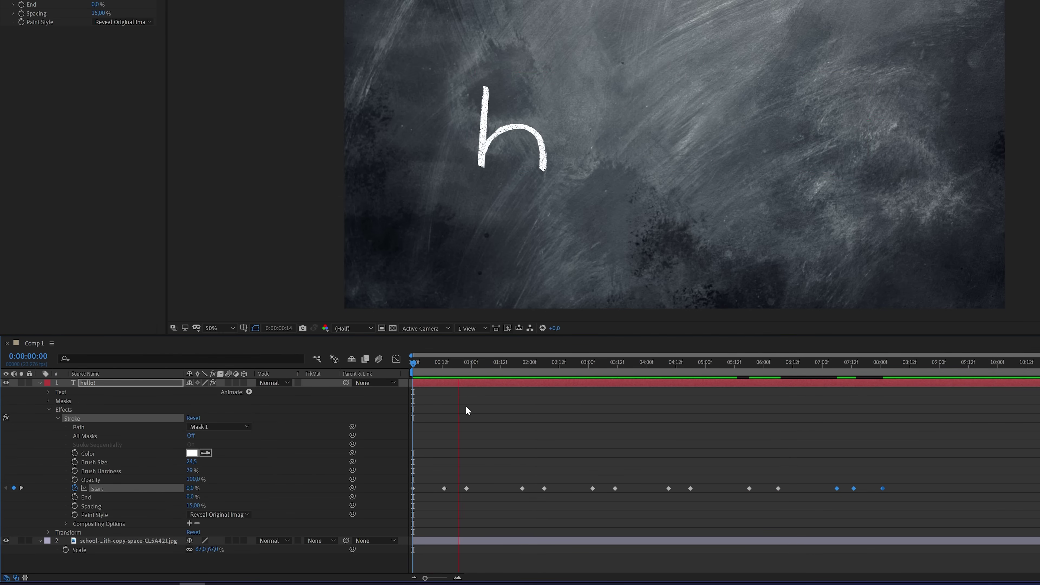